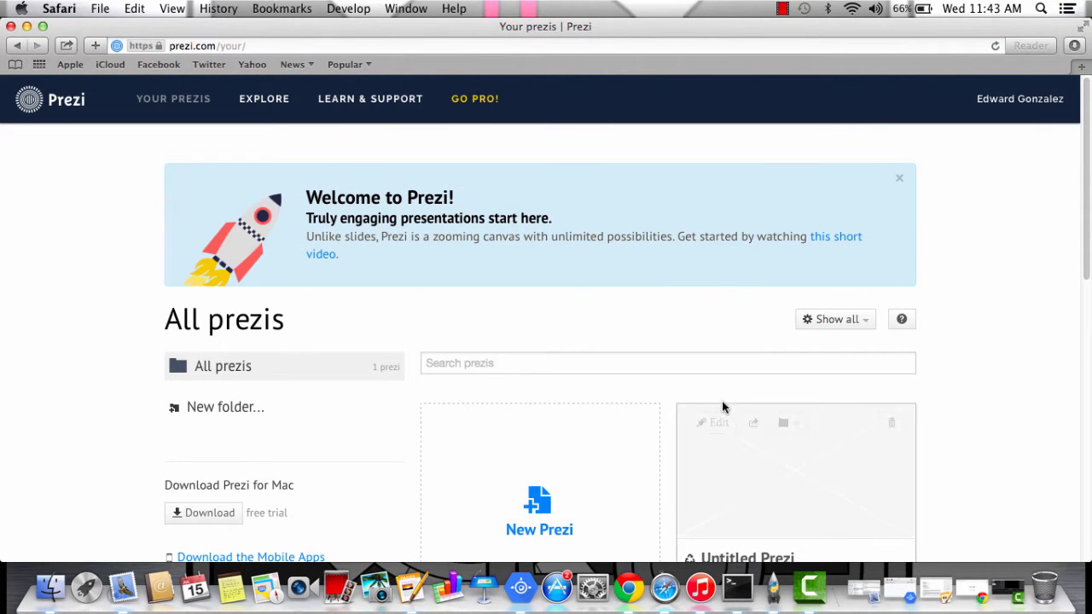
Step: Create a new prezi from the All prezis page
scroll(721, 408, down, 5)
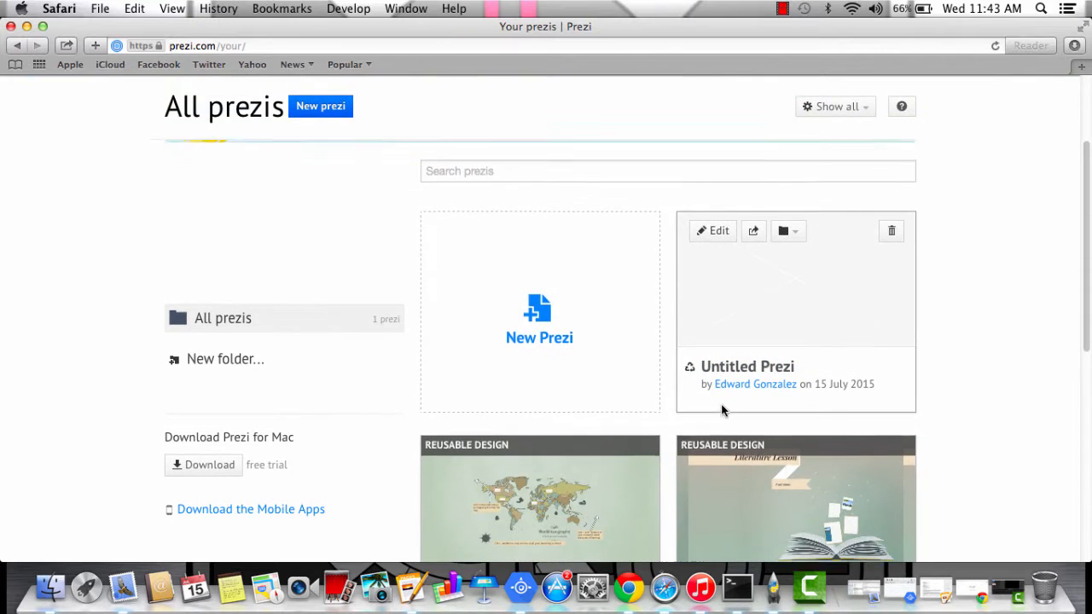
scroll(722, 410, up, 5)
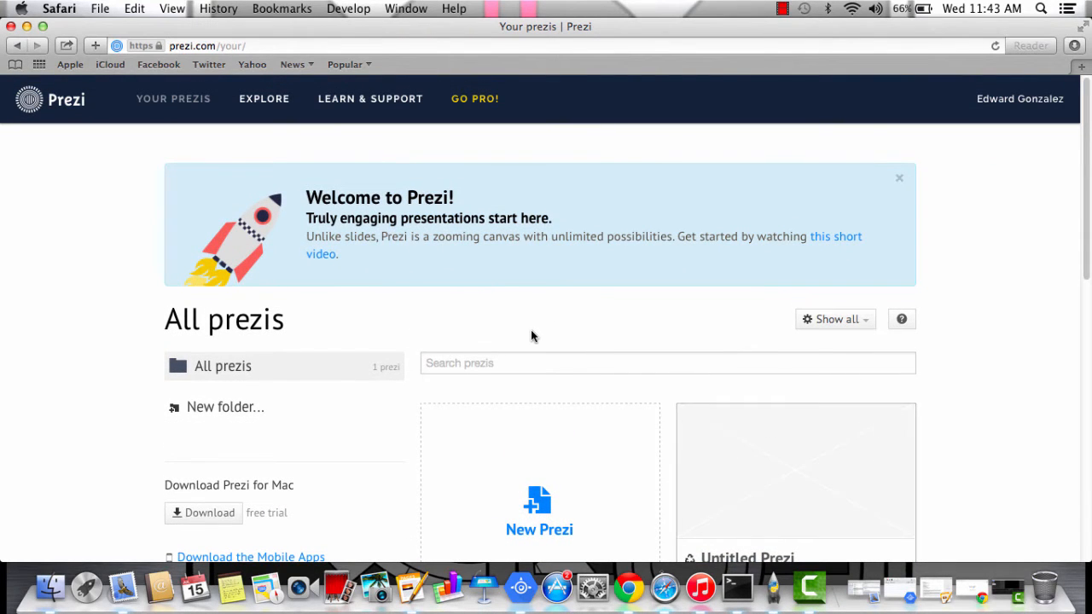
click(173, 101)
scroll(290, 389, down, 4)
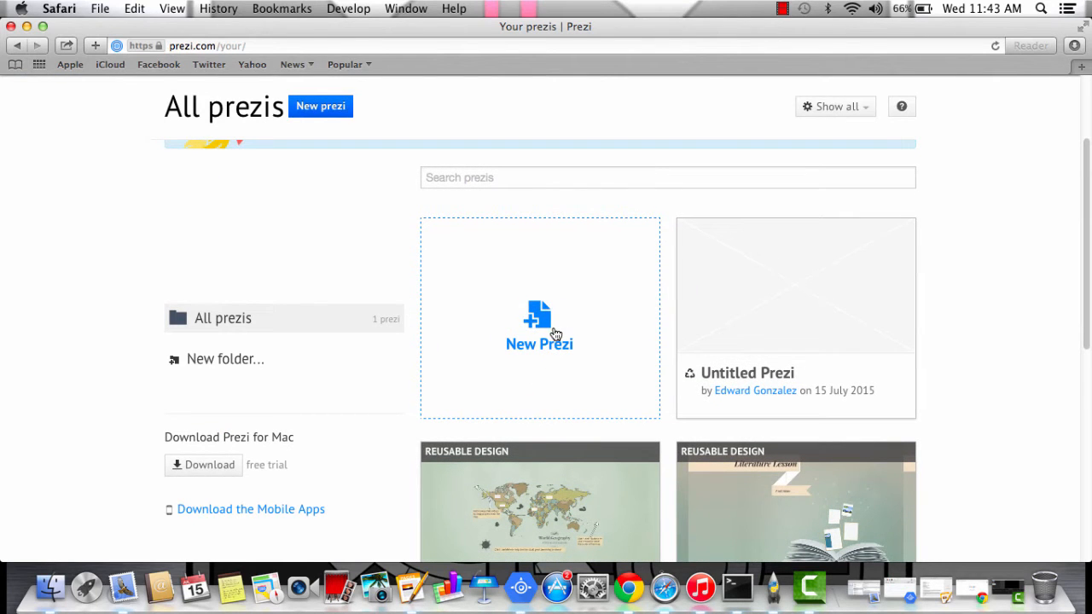
scroll(785, 408, down, 1)
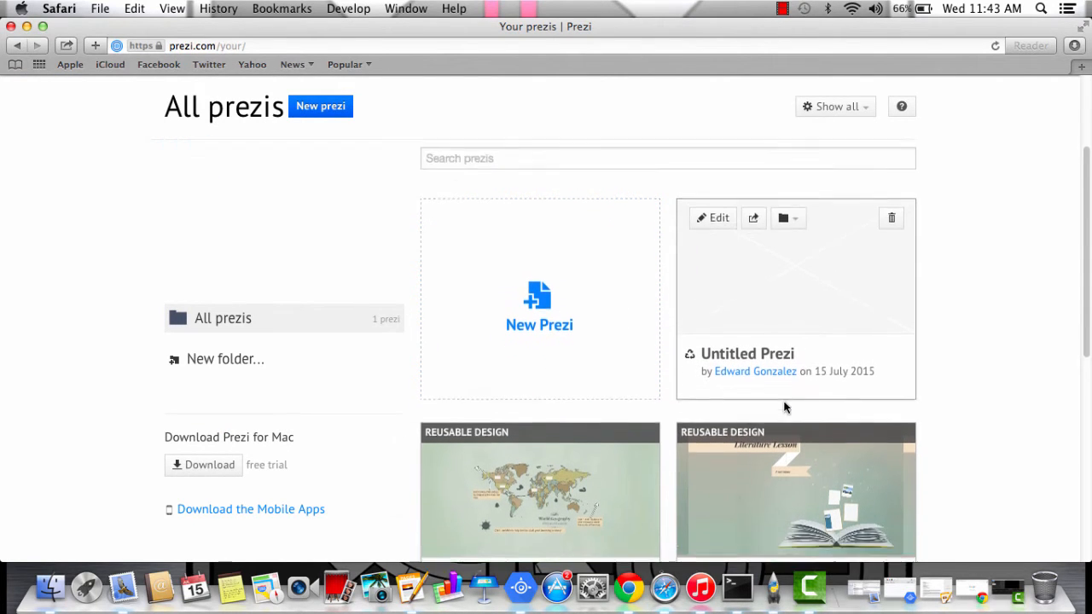
scroll(785, 408, down, 4)
scroll(769, 403, up, 5)
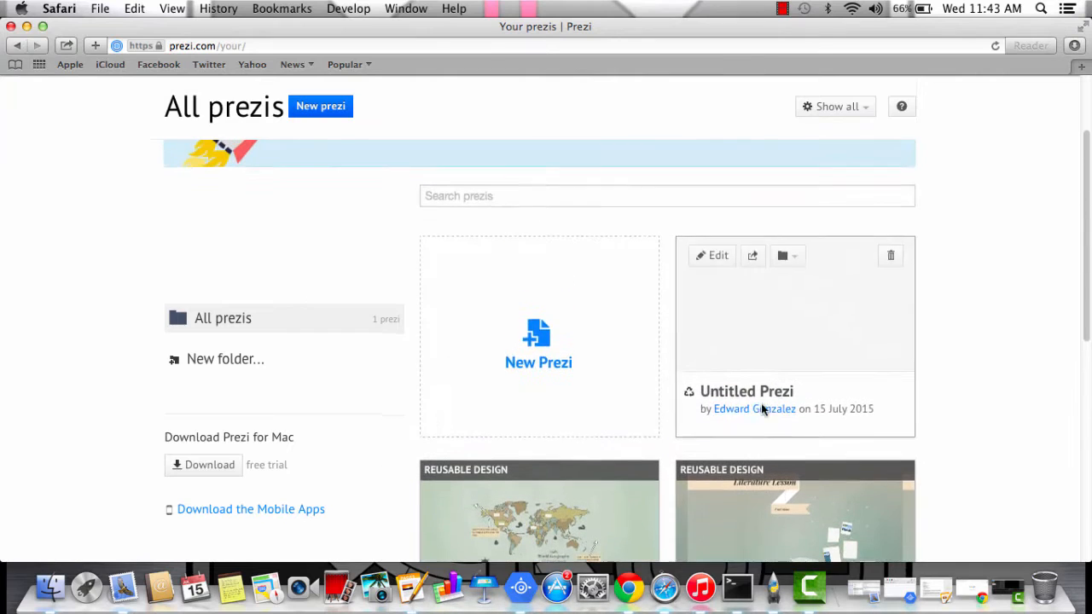
click(538, 342)
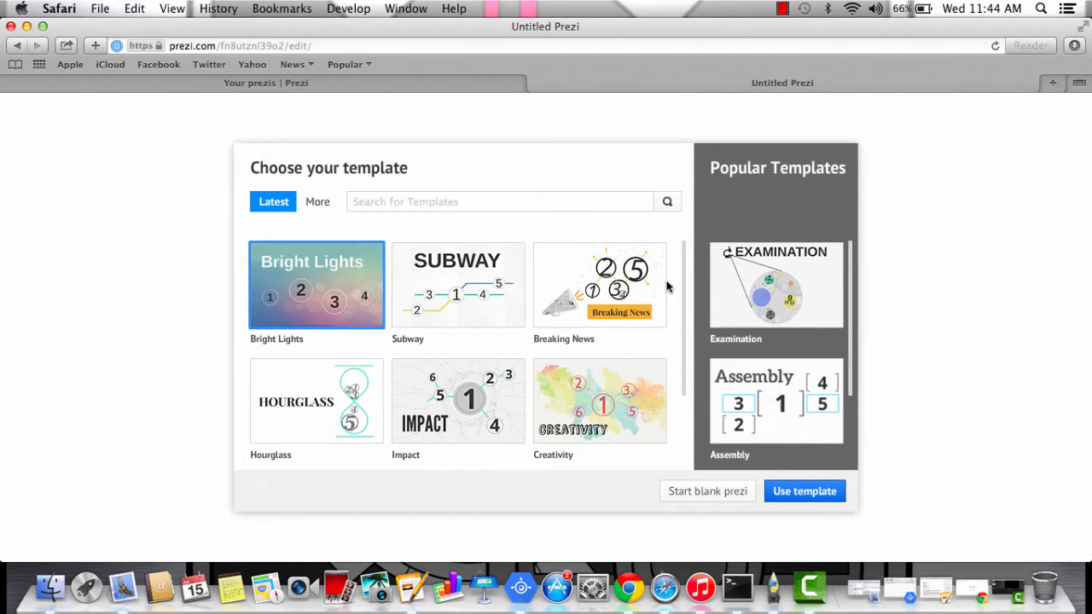
Step: Search the templates for "technology" and start the prezi from the Circuit Board template
drag(684, 266, 696, 207)
text(tech)
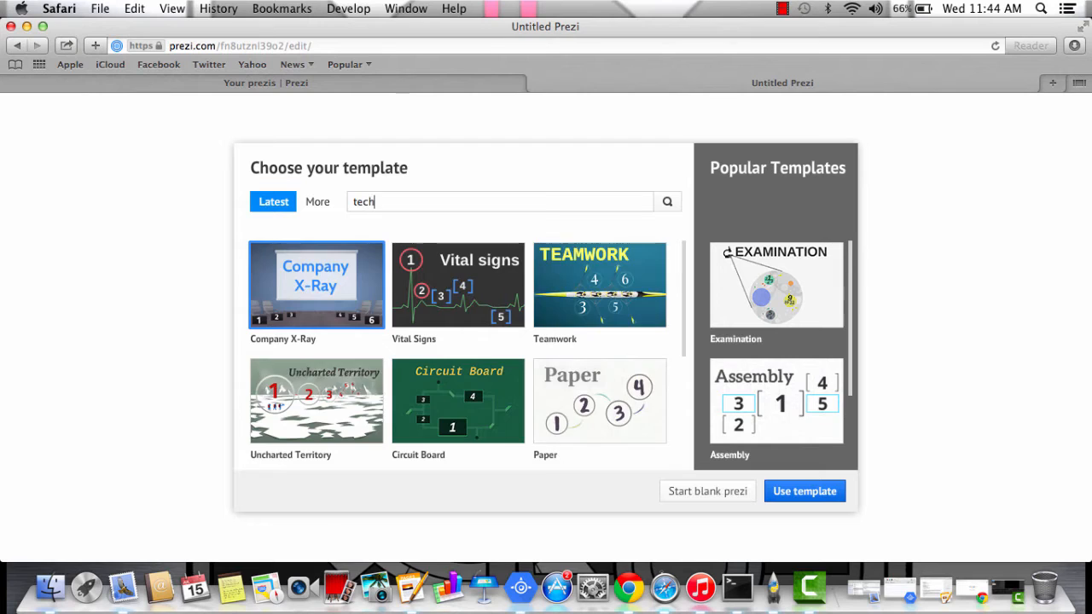
text(nology)
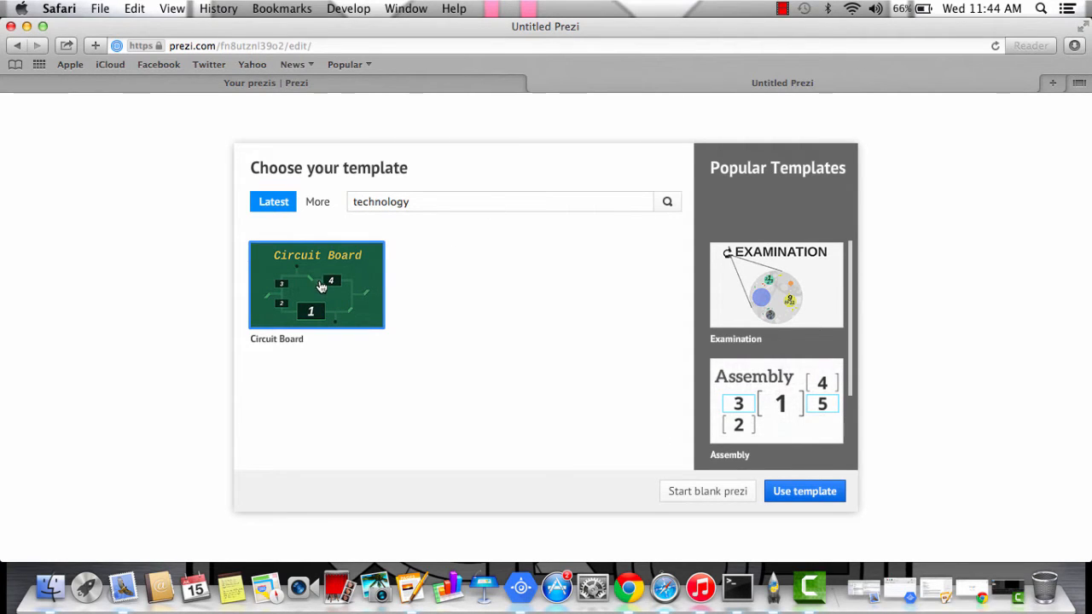
click(815, 493)
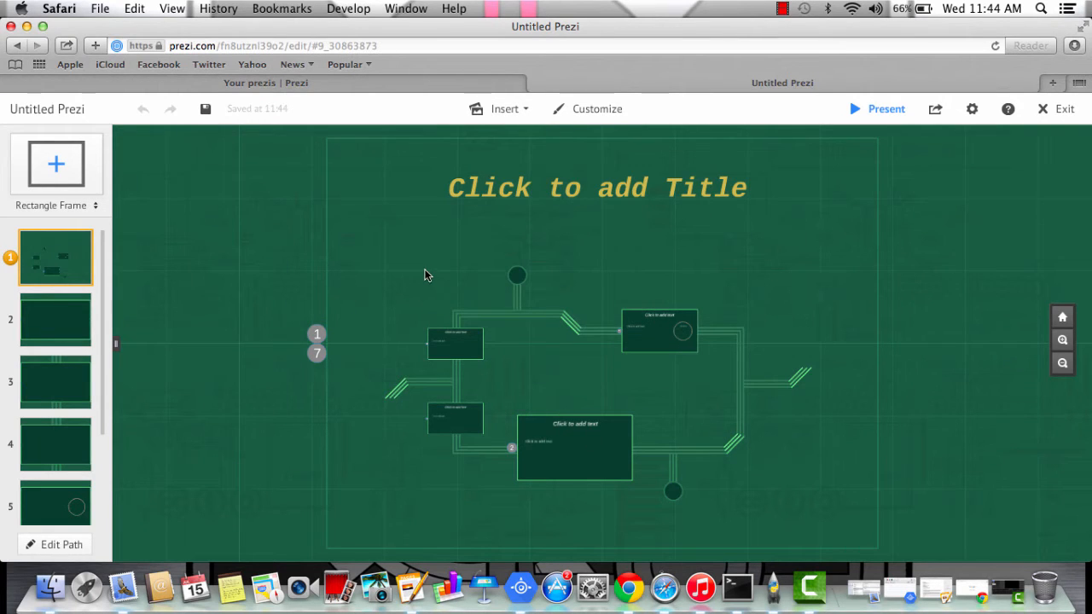
Step: Open the title placeholder of the overview frame for editing
click(527, 191)
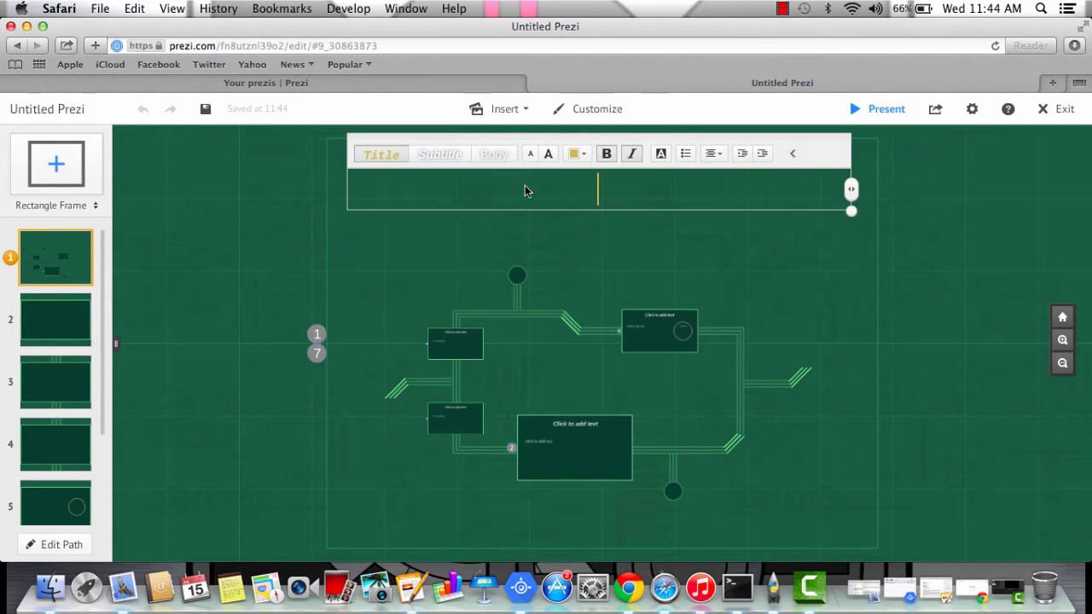
text(Eddie)
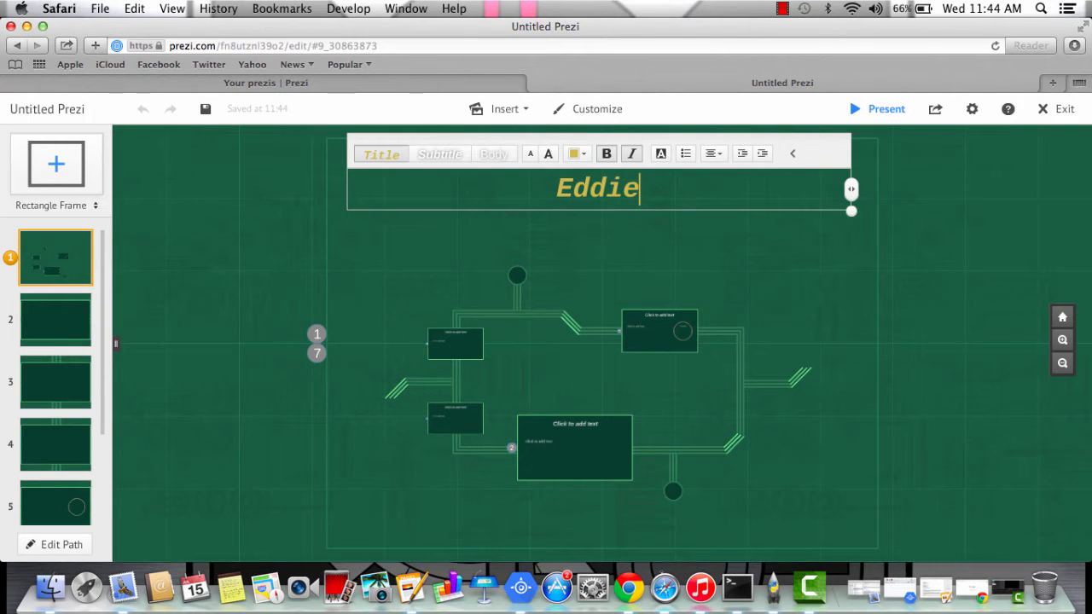
key(BackSpace)
key(BackSpace)
key(BackSpace)
key(BackSpace)
key(BackSpace)
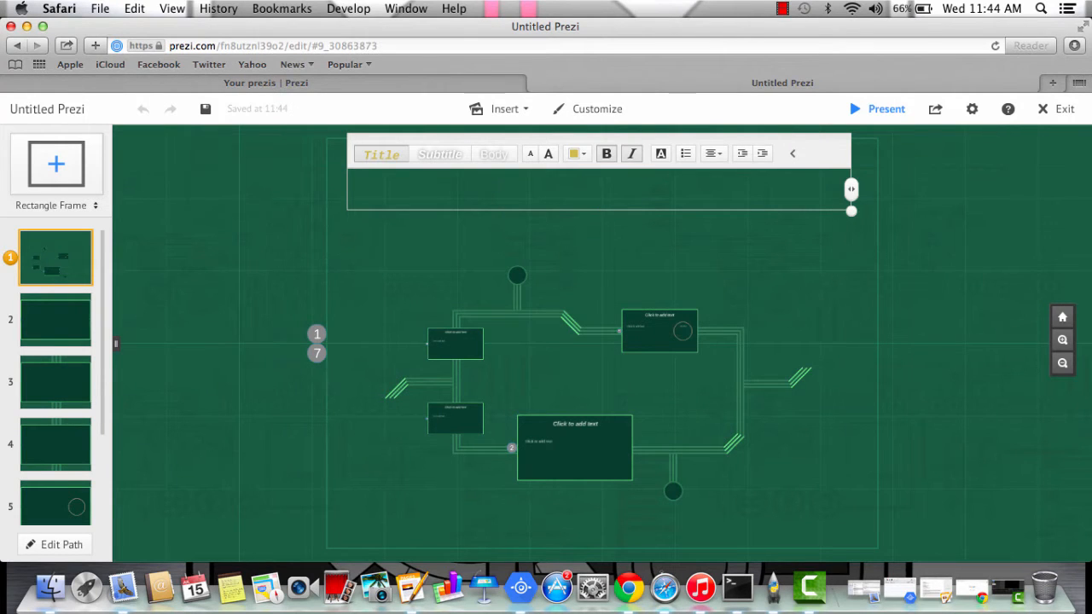
Step: Enter the overview title as "Hi my name is" followed by the presenter's full name and an exclamation mark
text(Hi my name)
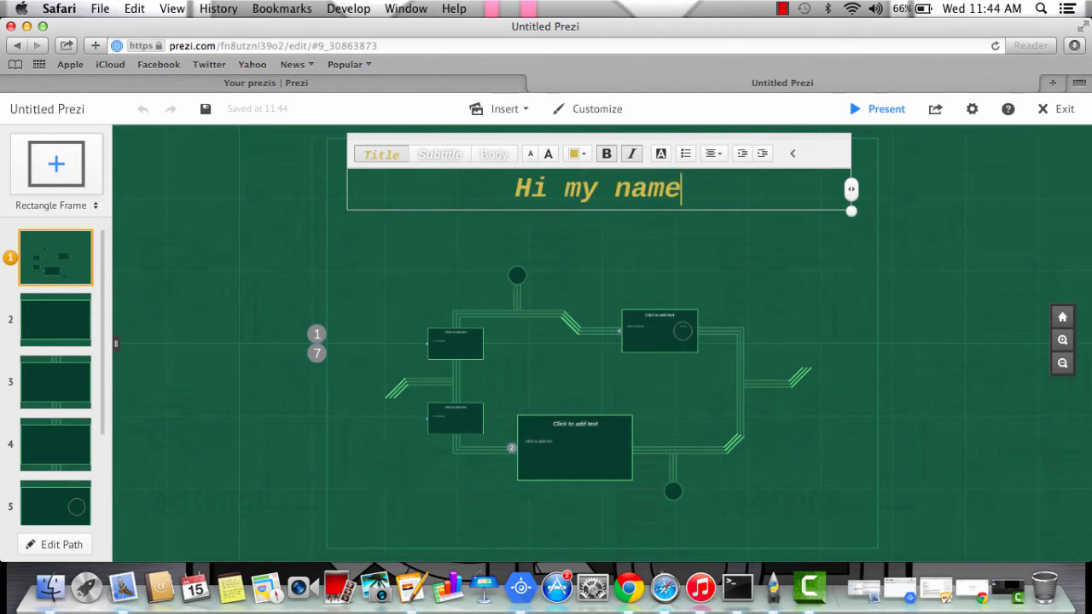
text( is Edward Gonza)
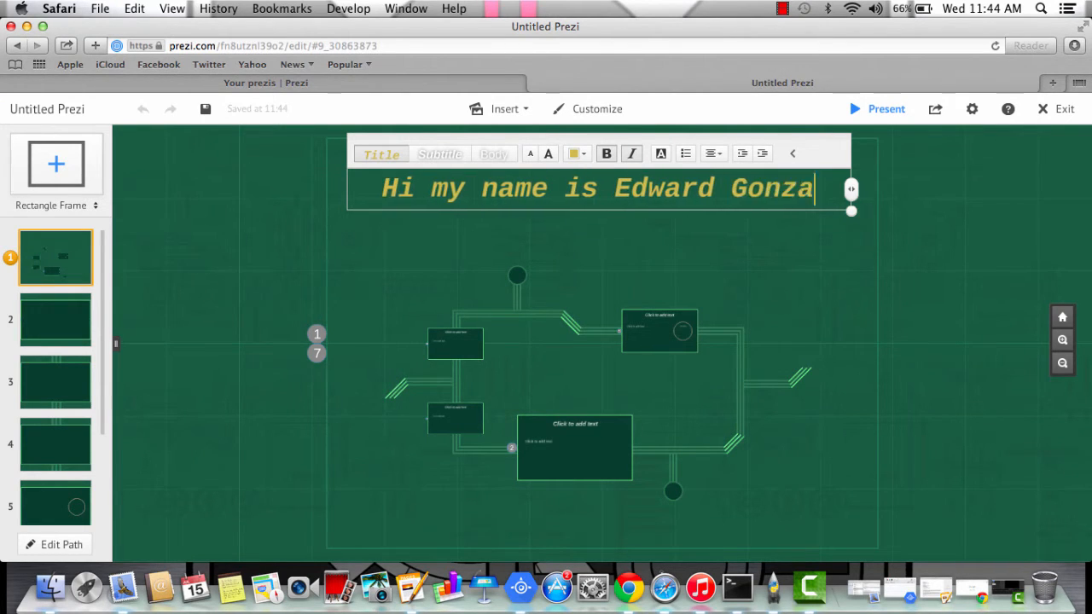
text(lez!)
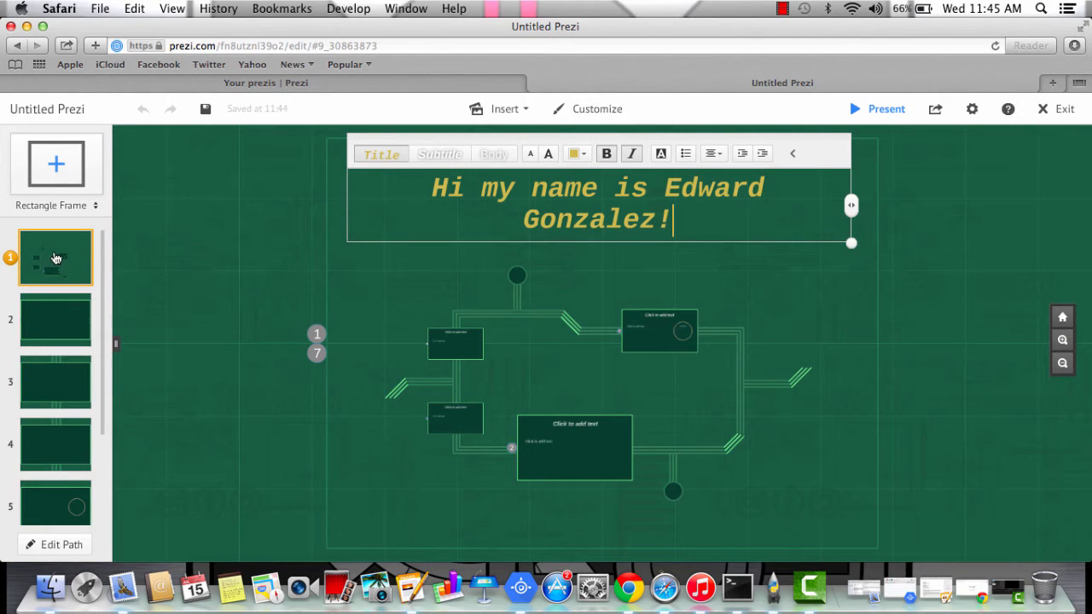
Step: Look through frames 2 to 5 of the presentation path and return to the overview frame
click(46, 321)
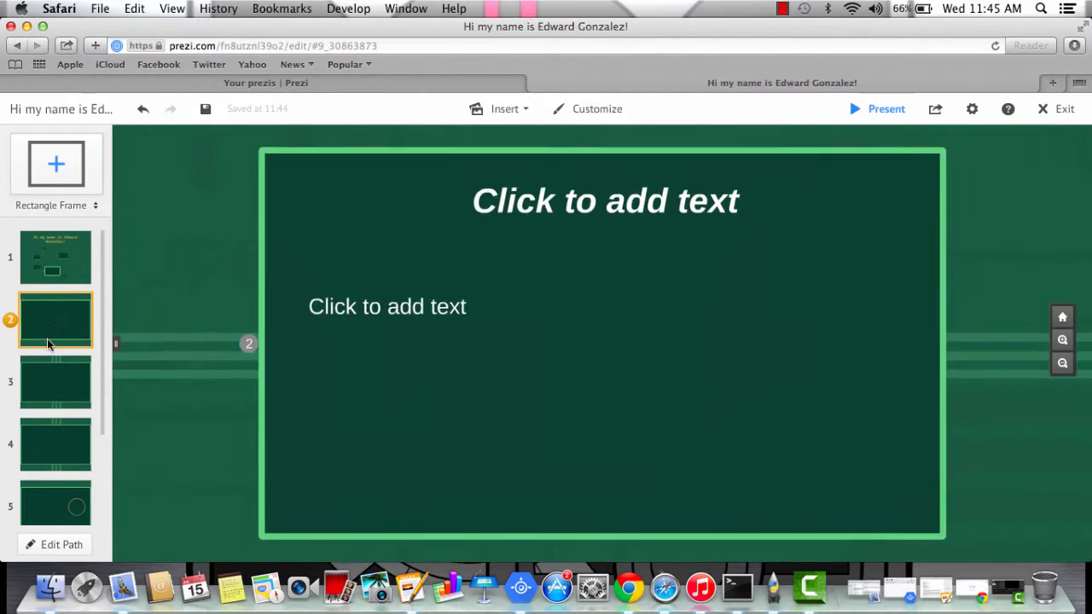
click(54, 378)
click(61, 431)
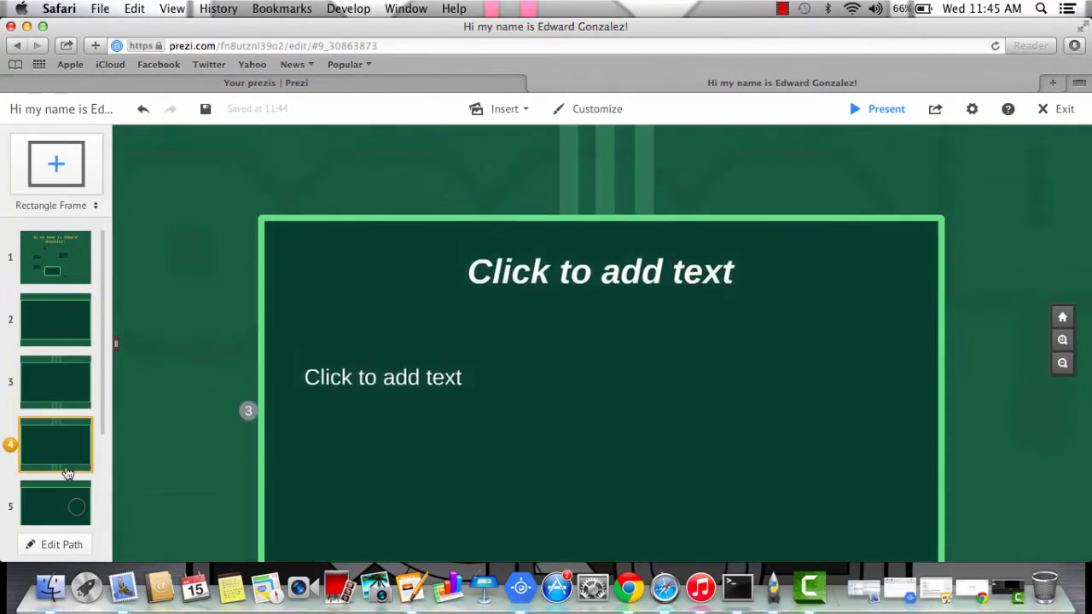
click(68, 505)
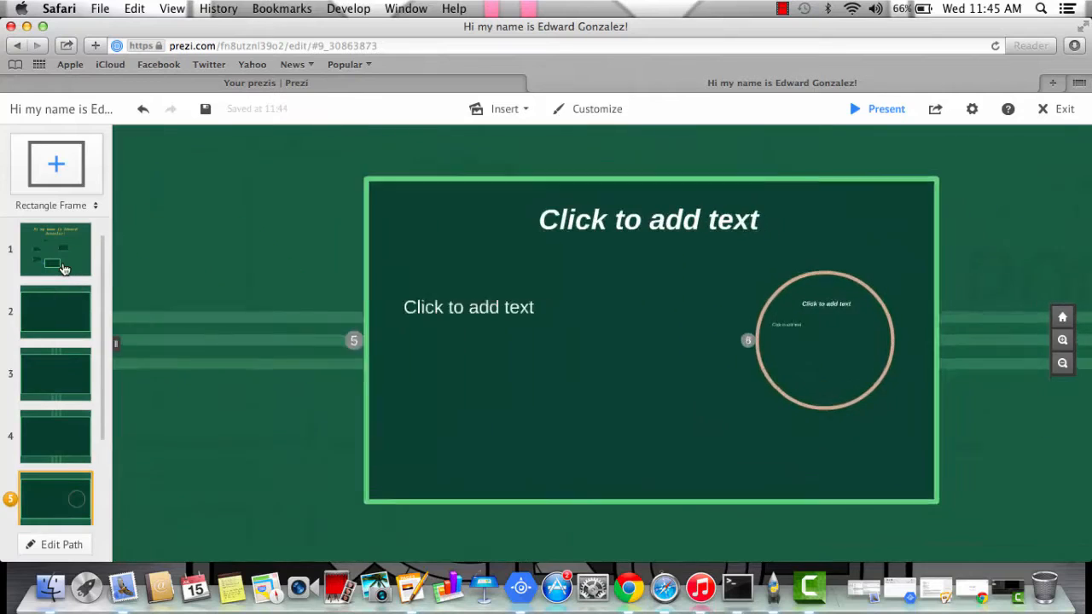
click(64, 266)
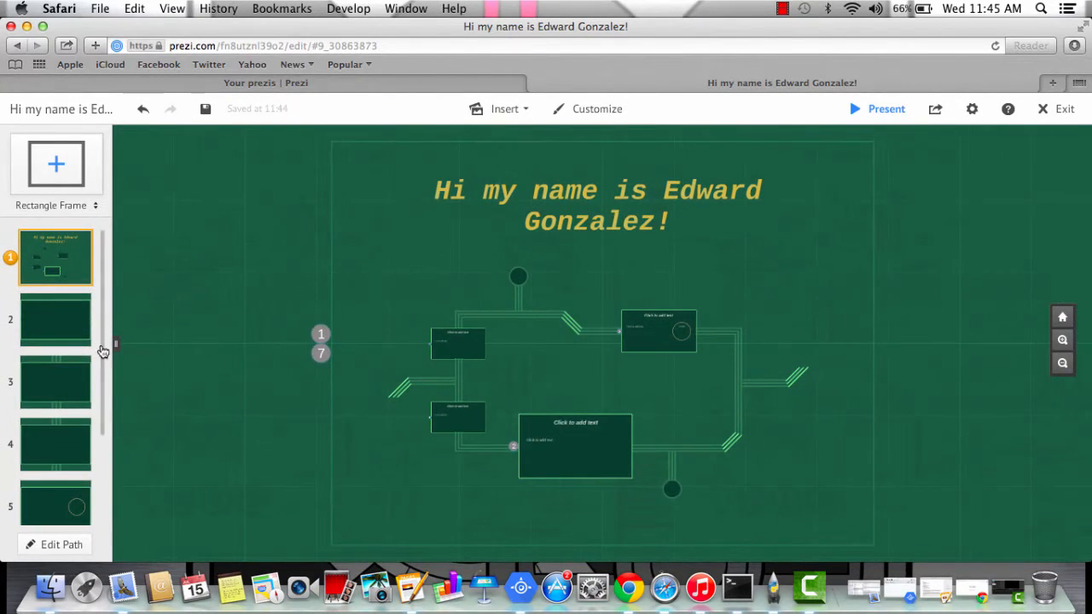
Step: Set the heading of frame 2 to "About me"
click(38, 320)
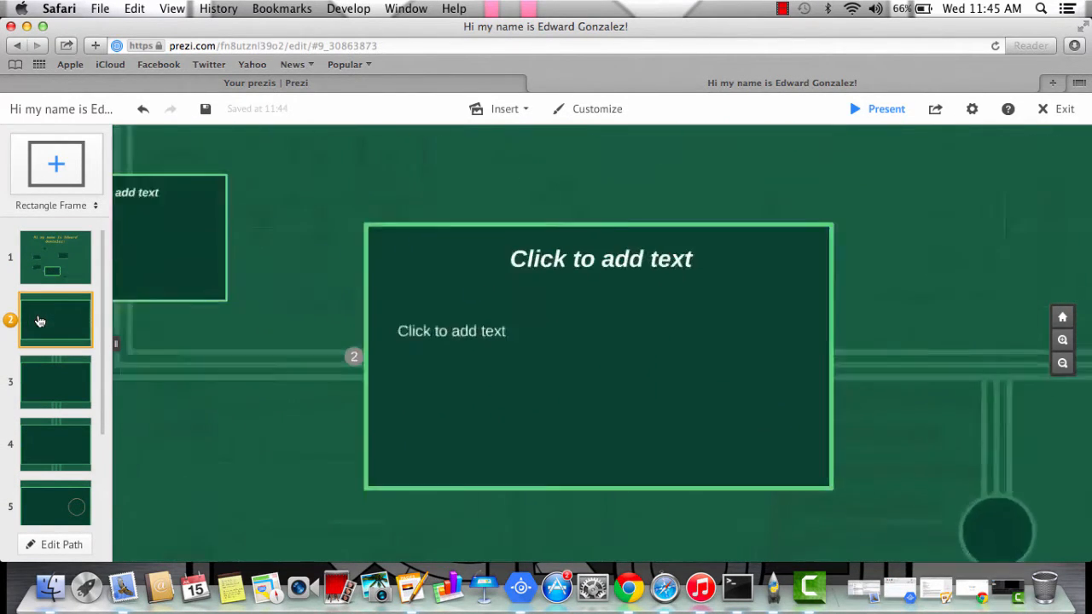
click(572, 202)
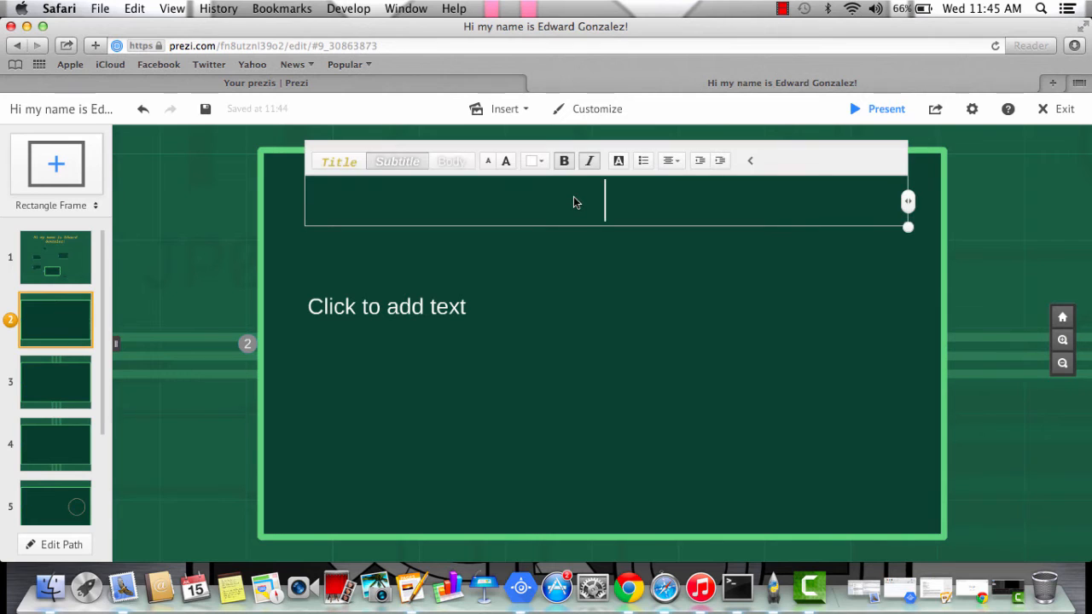
text(About)
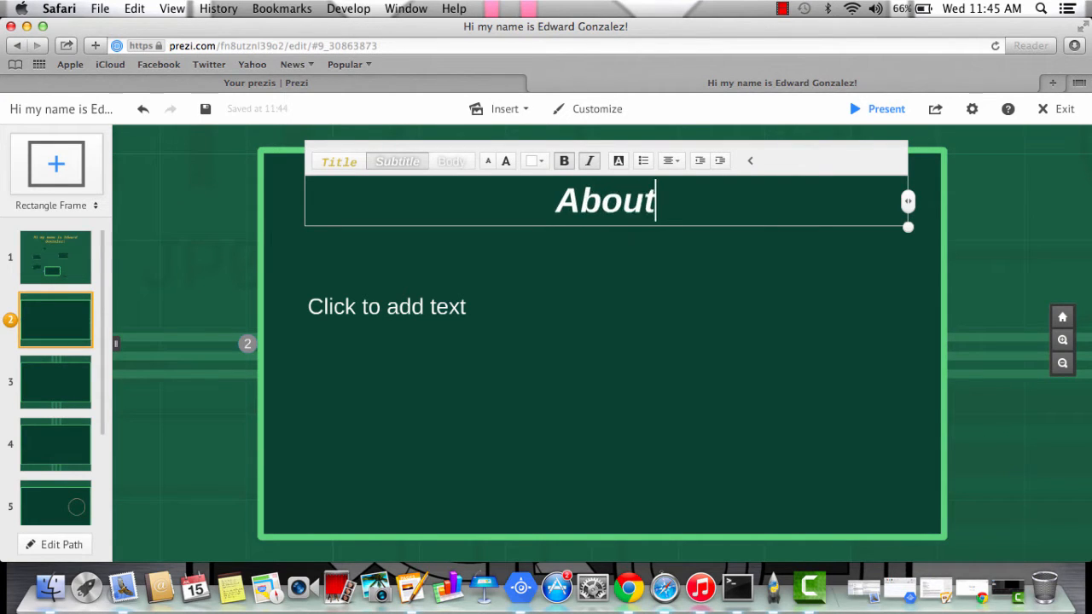
text( me)
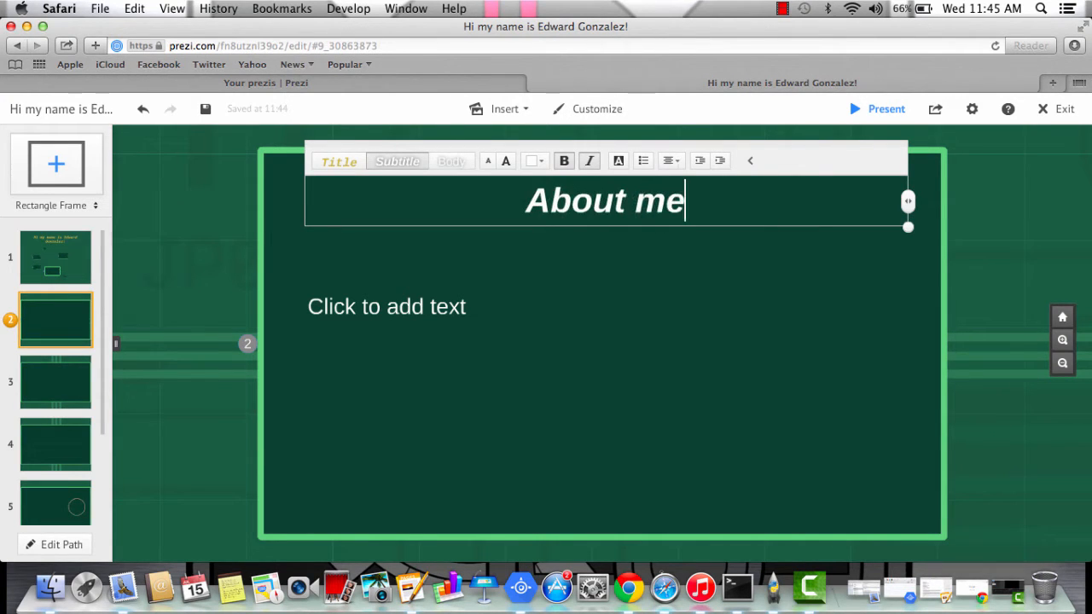
click(455, 311)
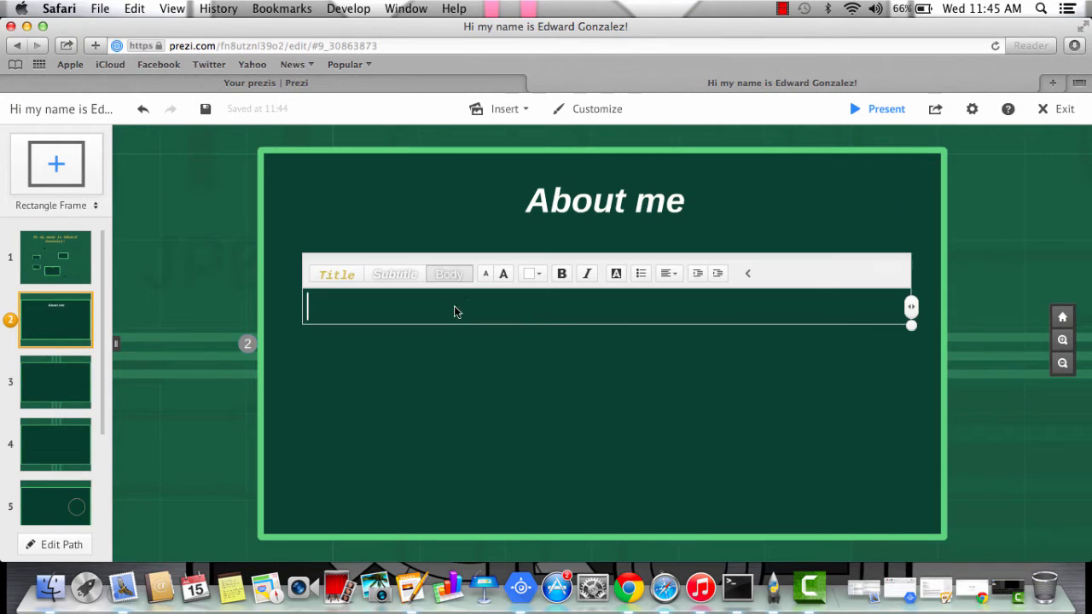
click(562, 207)
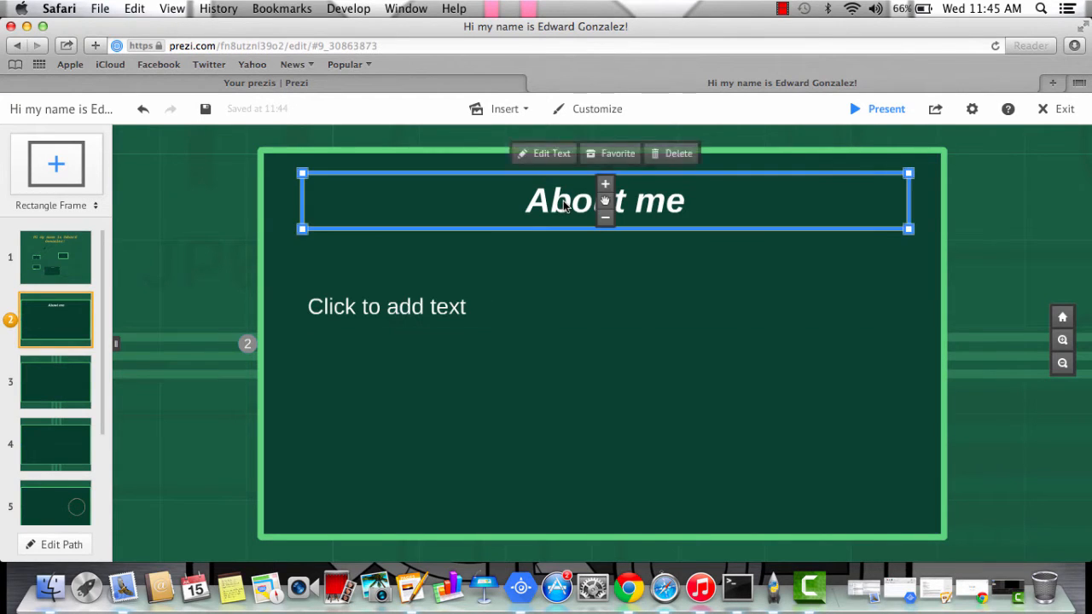
double_click(564, 201)
key(Left)
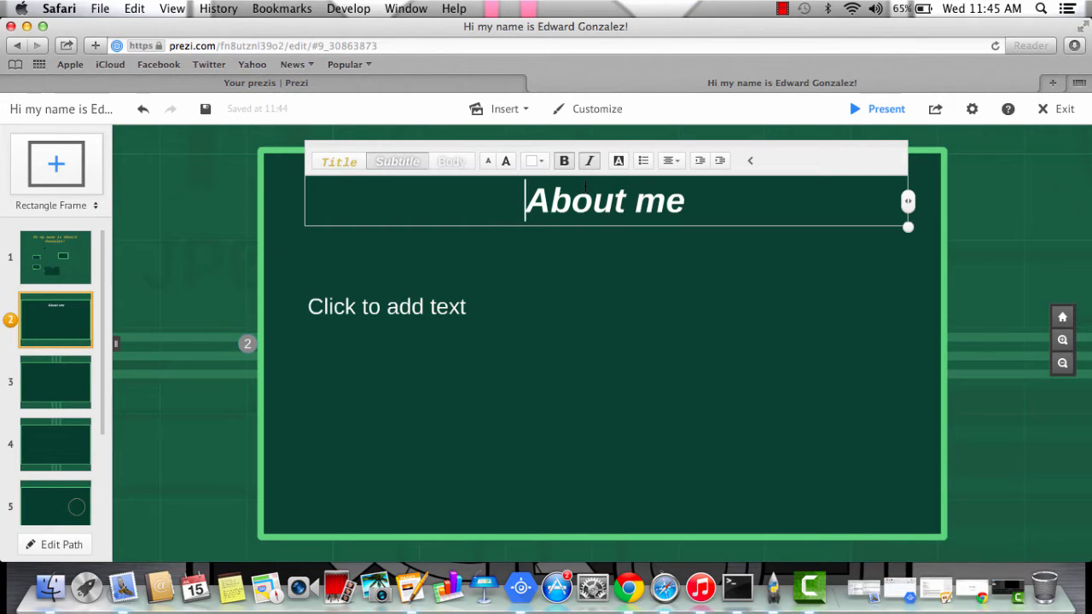
Step: Enter "I love working with students of all ages." as frame 2's body text and move it up directly beneath the heading
click(417, 314)
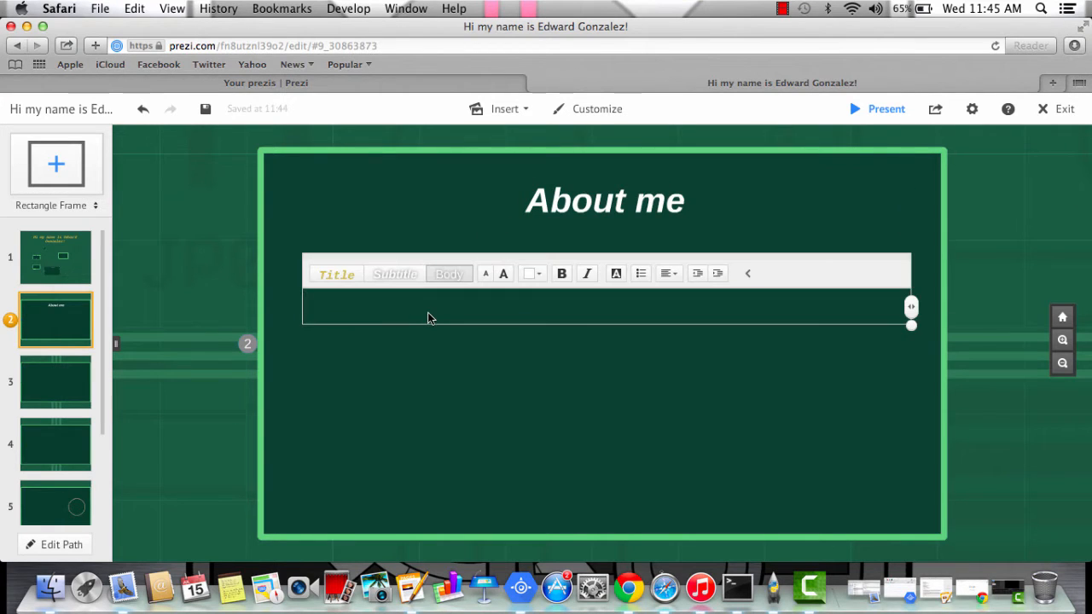
text(I love w)
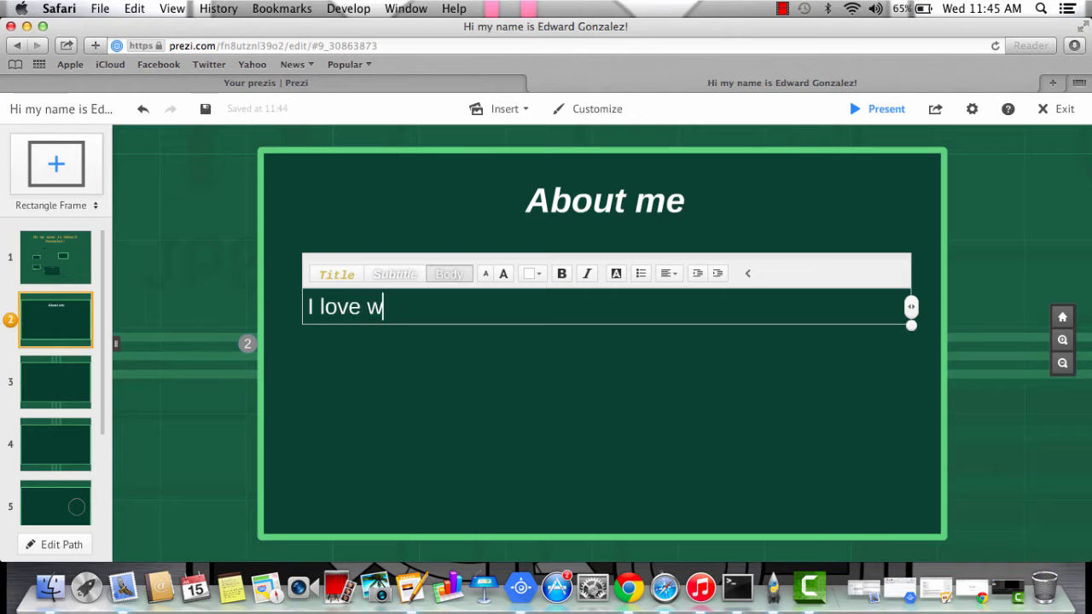
text(orking with stu)
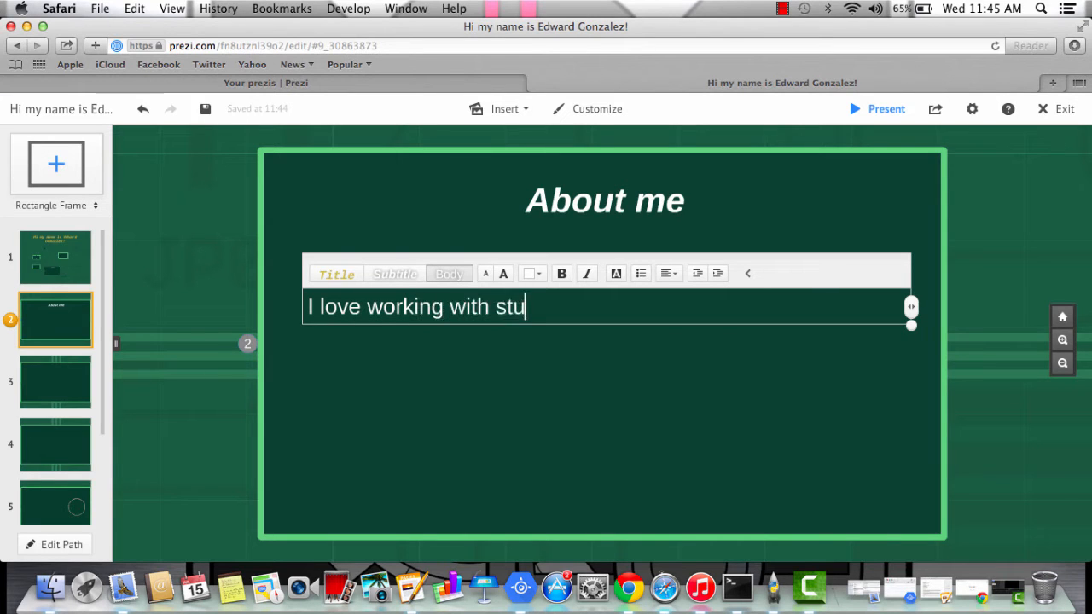
text(dents of all)
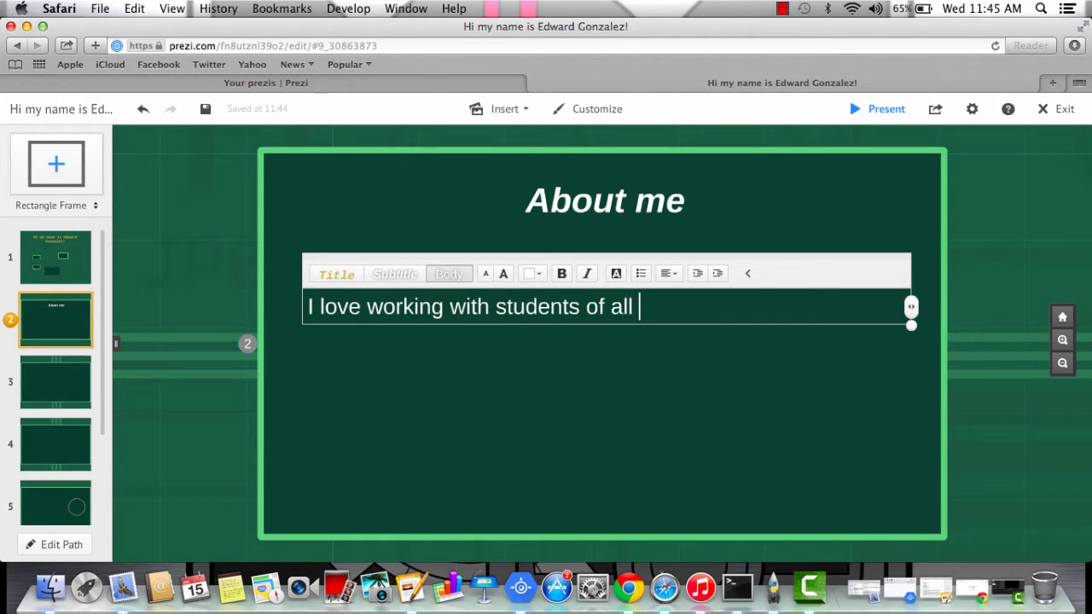
text( ages.)
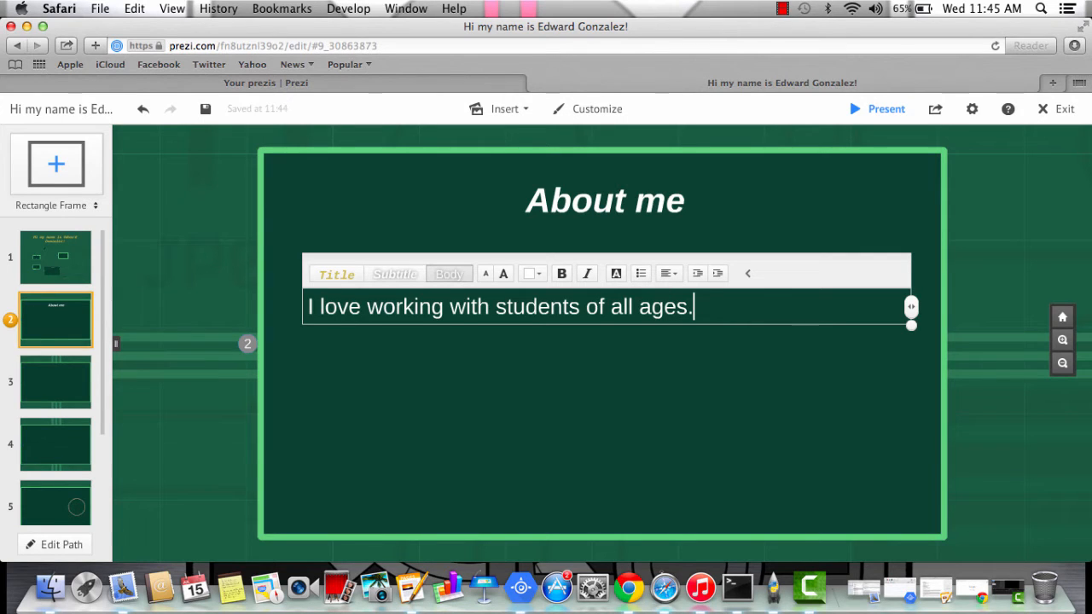
click(356, 389)
drag(383, 315, 375, 256)
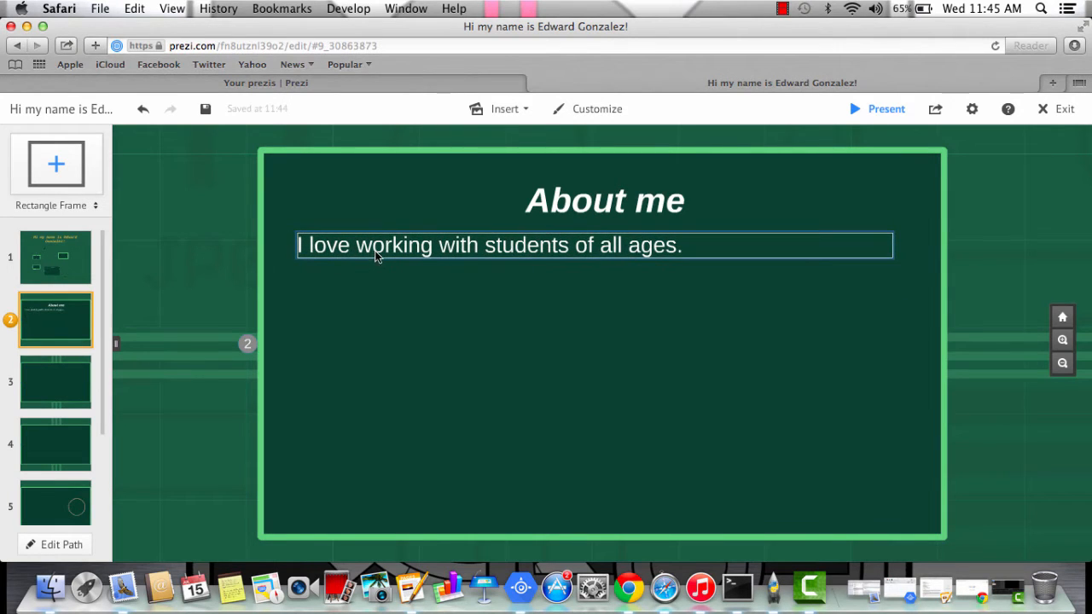
Step: Search web images for "eddiesclass" and insert the photo of the group standing in a hallway with certificates into frame 2
click(507, 111)
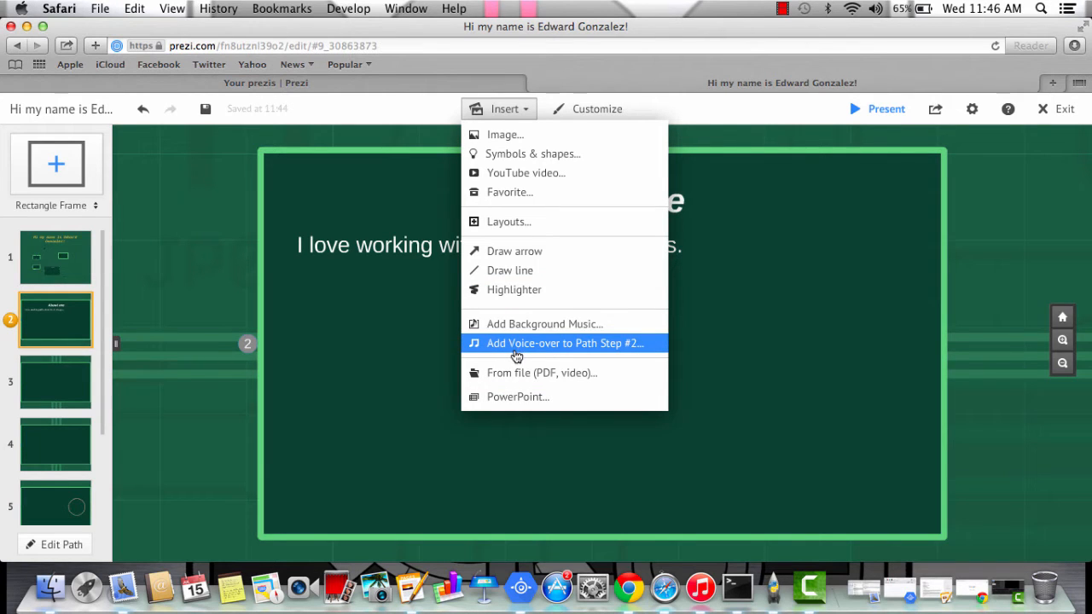
click(506, 136)
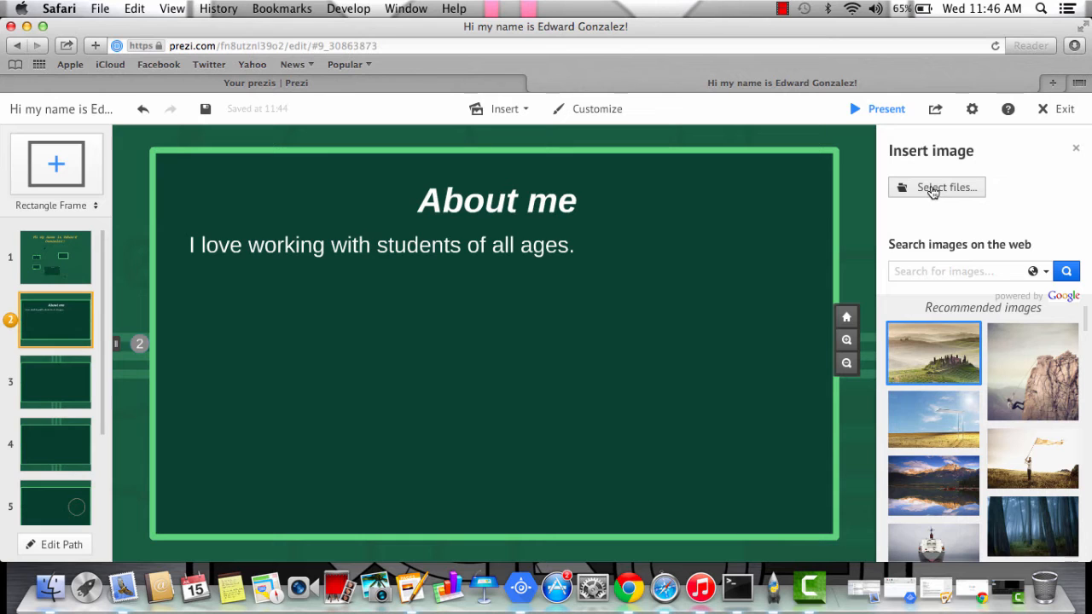
click(931, 191)
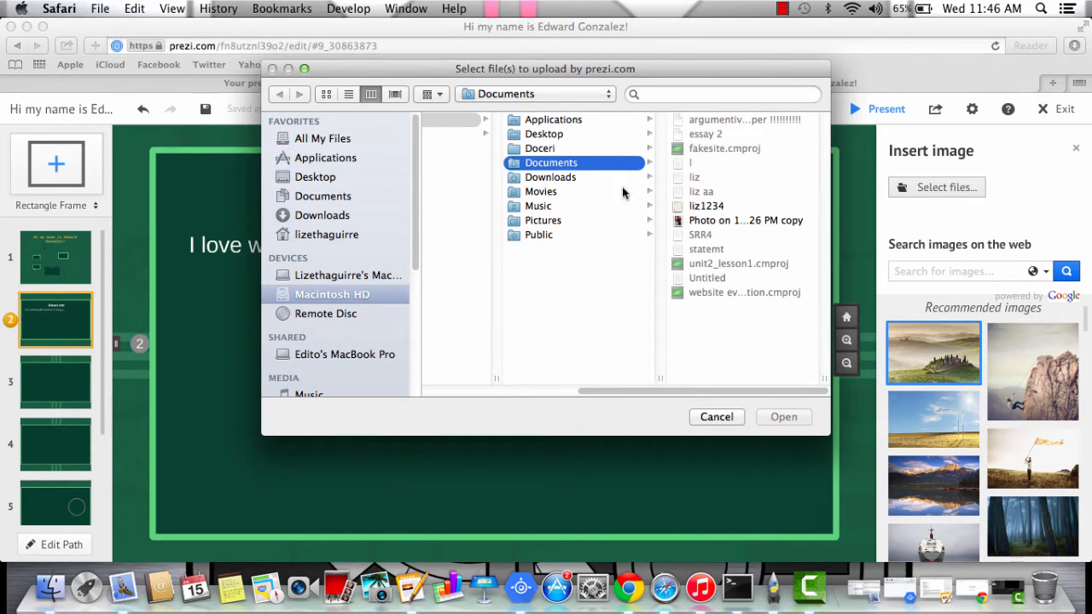
click(717, 417)
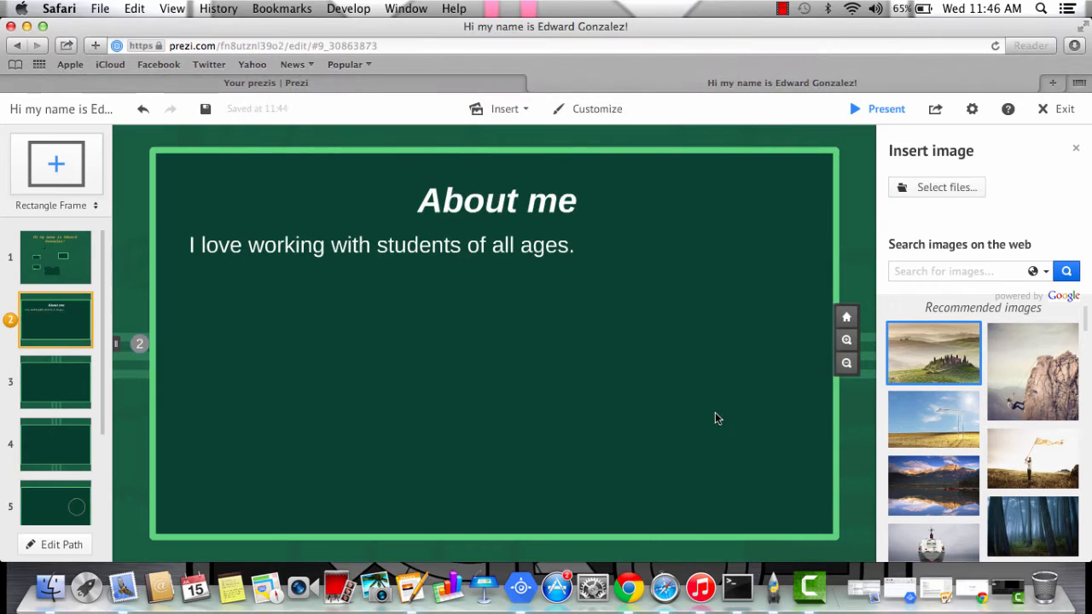
click(953, 274)
text(e)
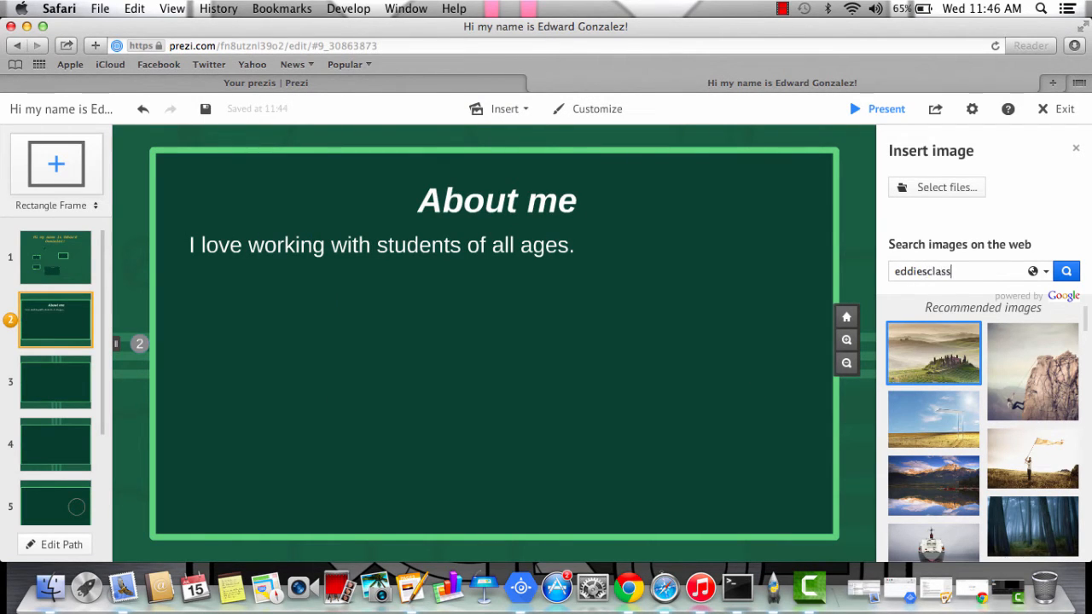
text(ddiesclass)
key(Return)
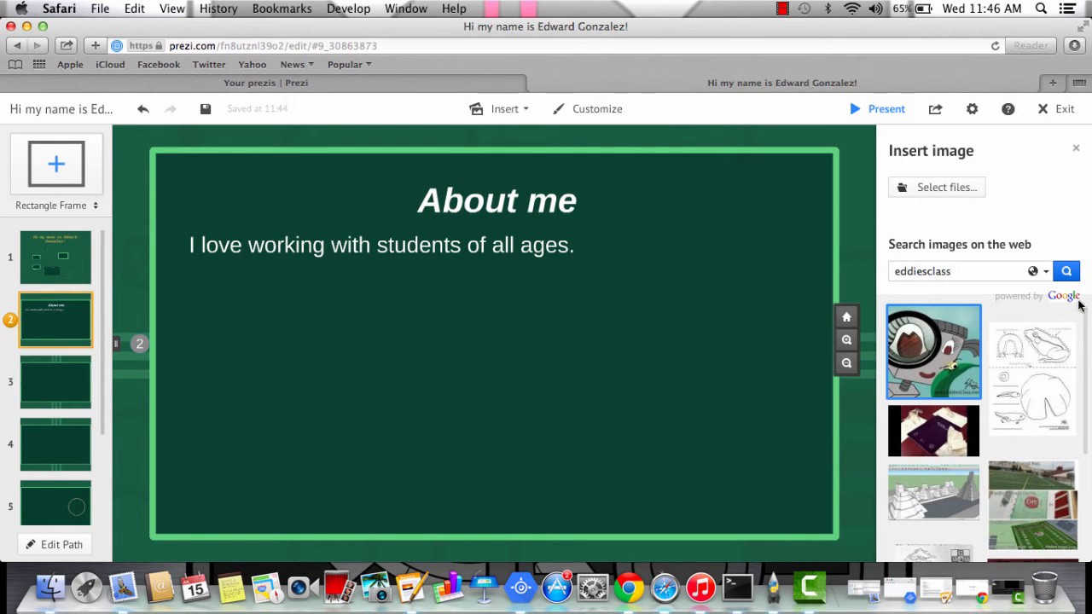
drag(1088, 320, 1088, 498)
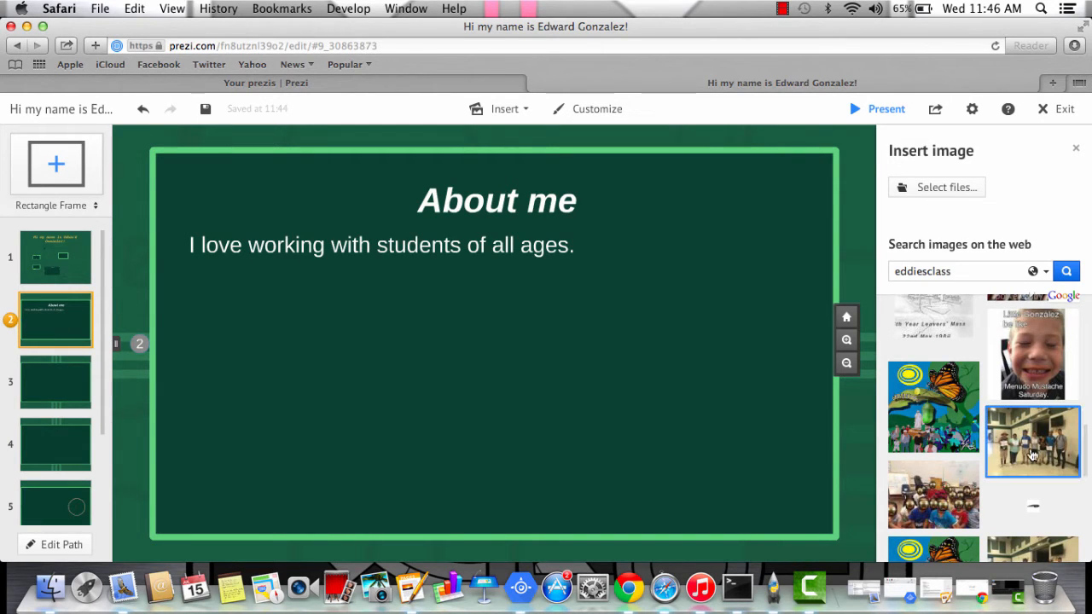
click(1030, 454)
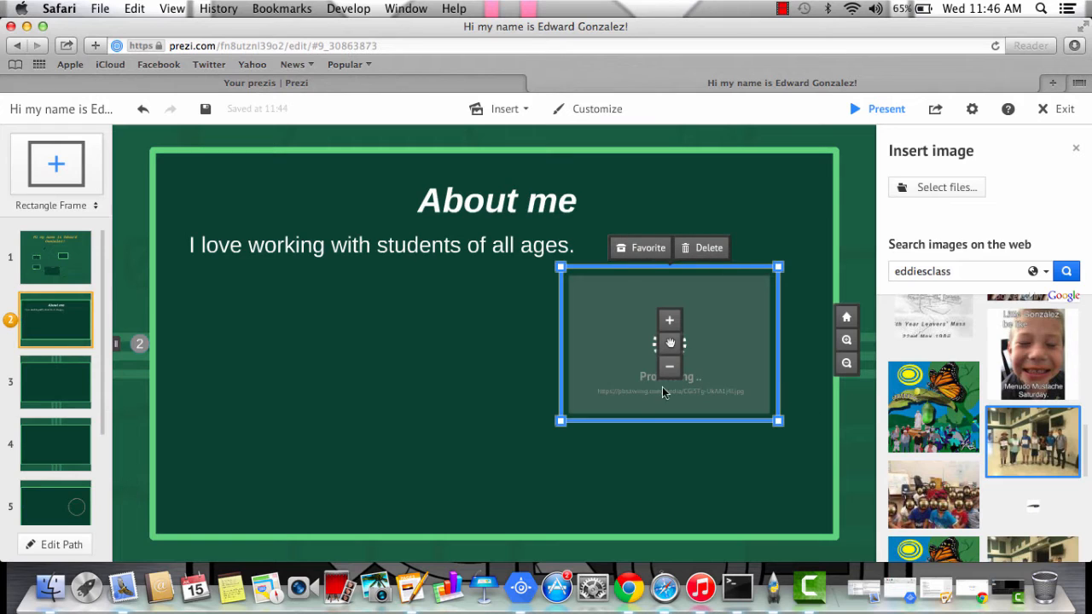
Step: Enlarge the group photo in frame 2 and centre it beneath the body text
drag(607, 357, 391, 415)
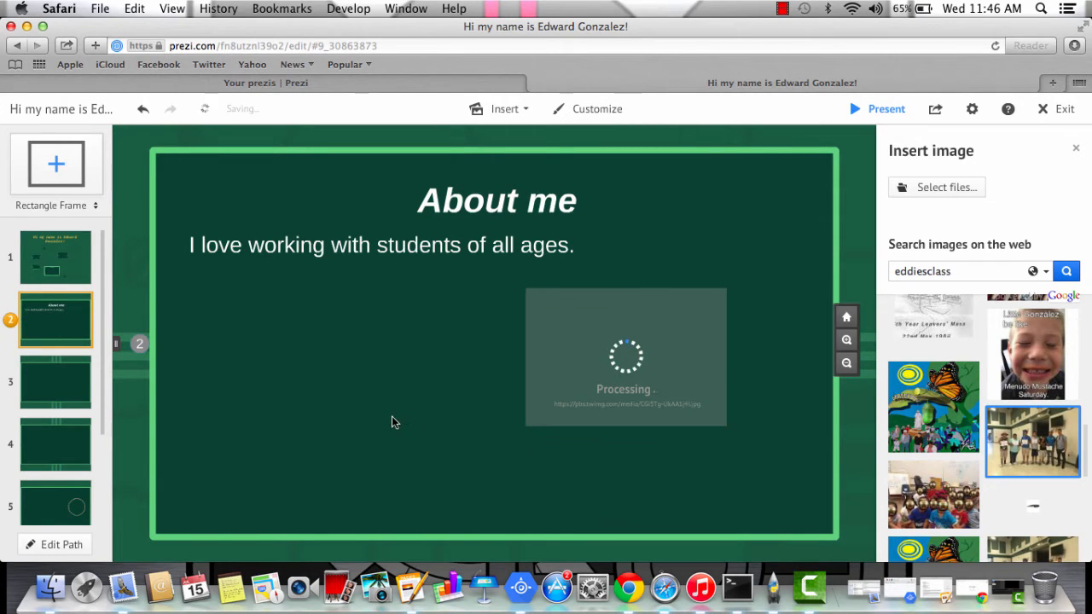
click(556, 353)
drag(561, 354, 454, 401)
click(595, 349)
mouse_move(590, 456)
mouse_down()
mouse_move(689, 514)
mouse_move(602, 448)
mouse_up()
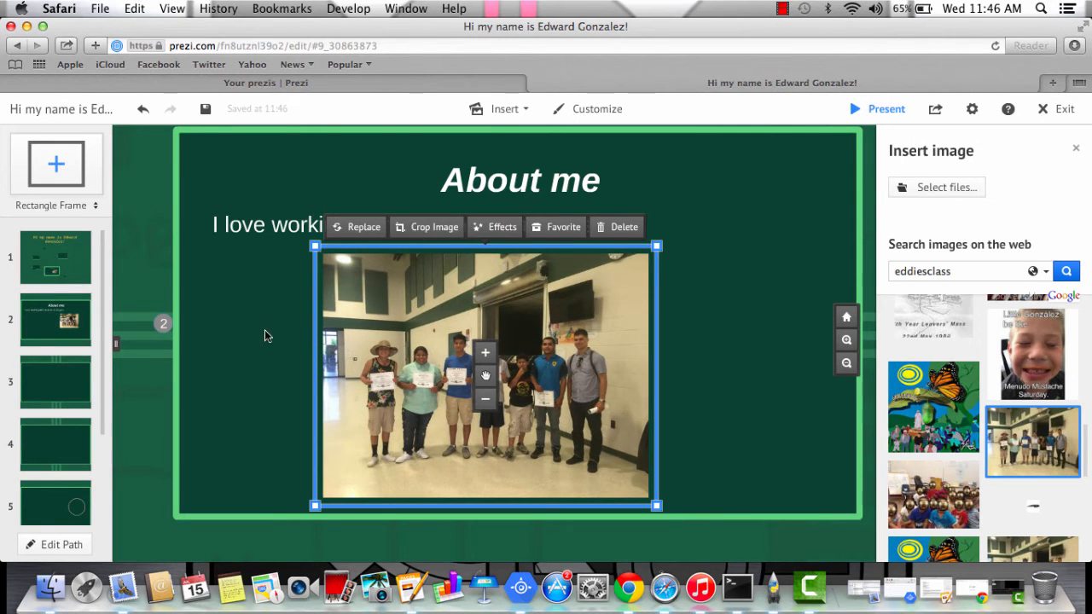
drag(376, 310, 408, 315)
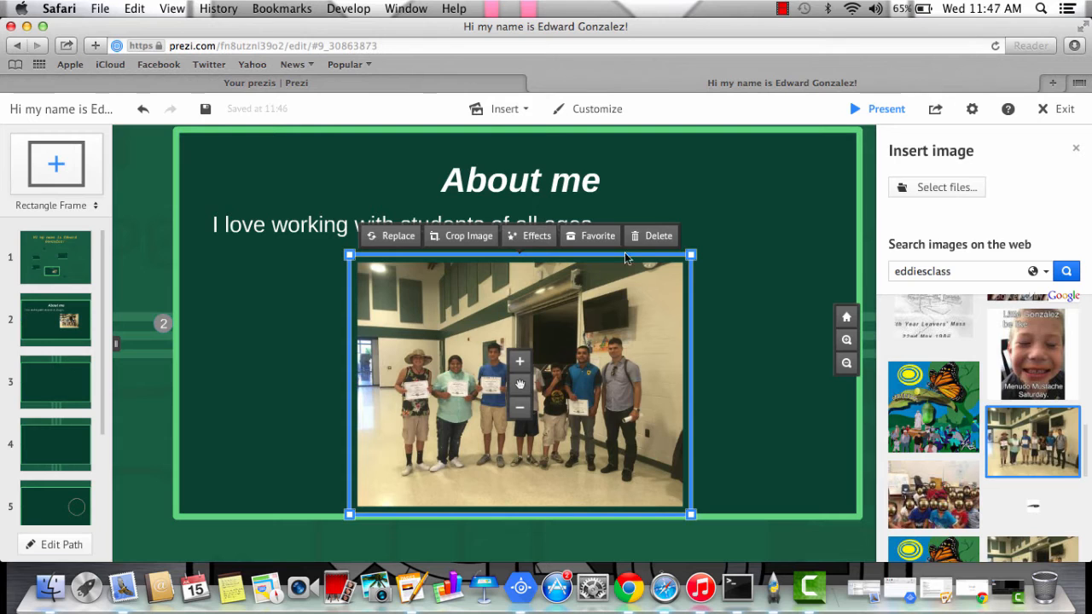
click(746, 334)
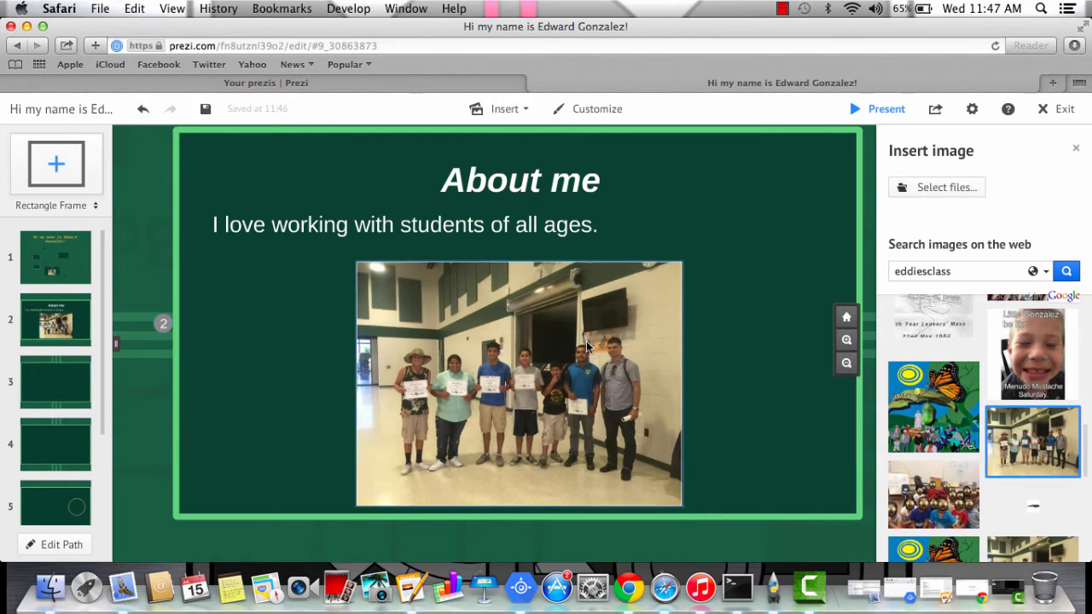
Step: Set the heading of frame 3 to "I love curriculum design!"
click(17, 383)
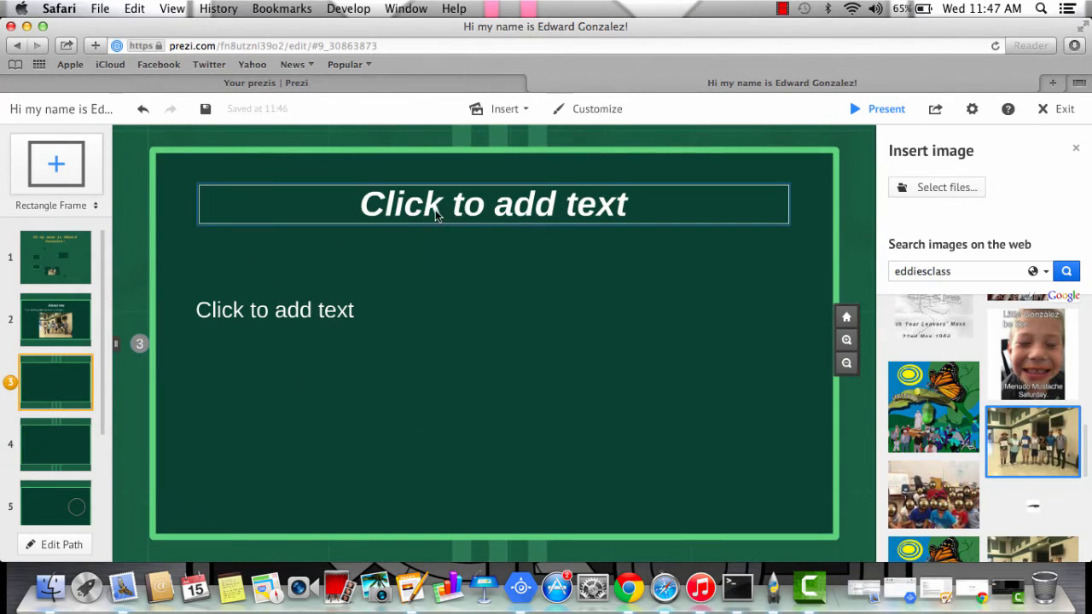
click(469, 216)
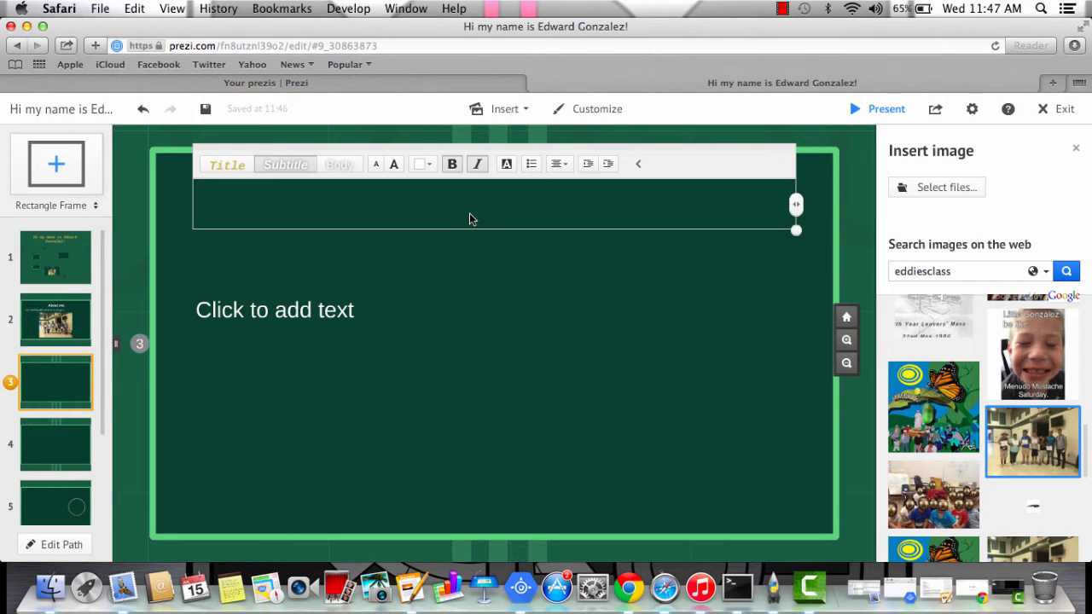
text(I love )
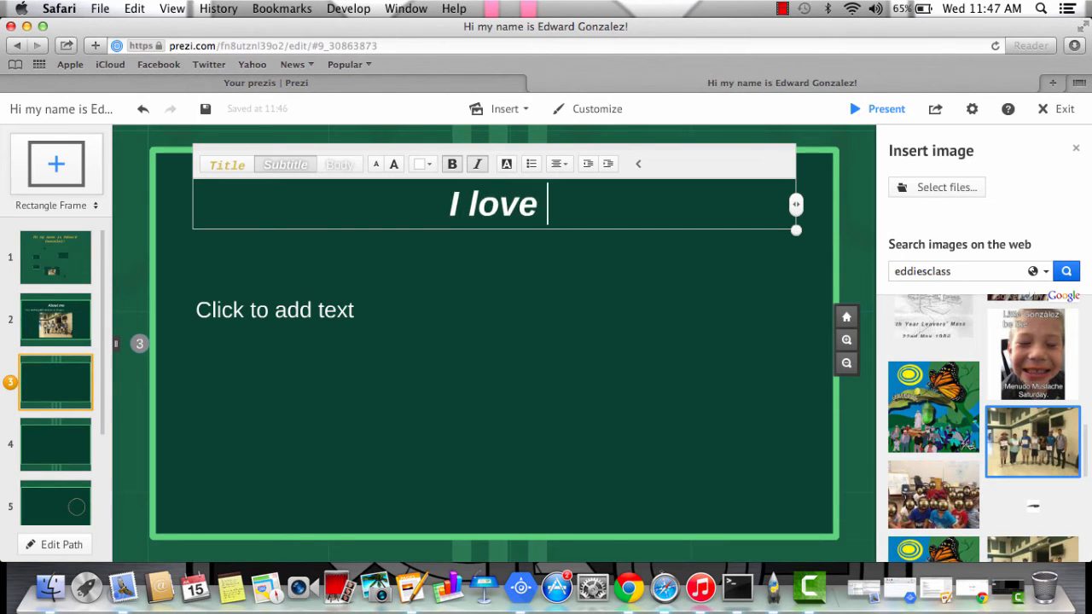
text(curriculum )
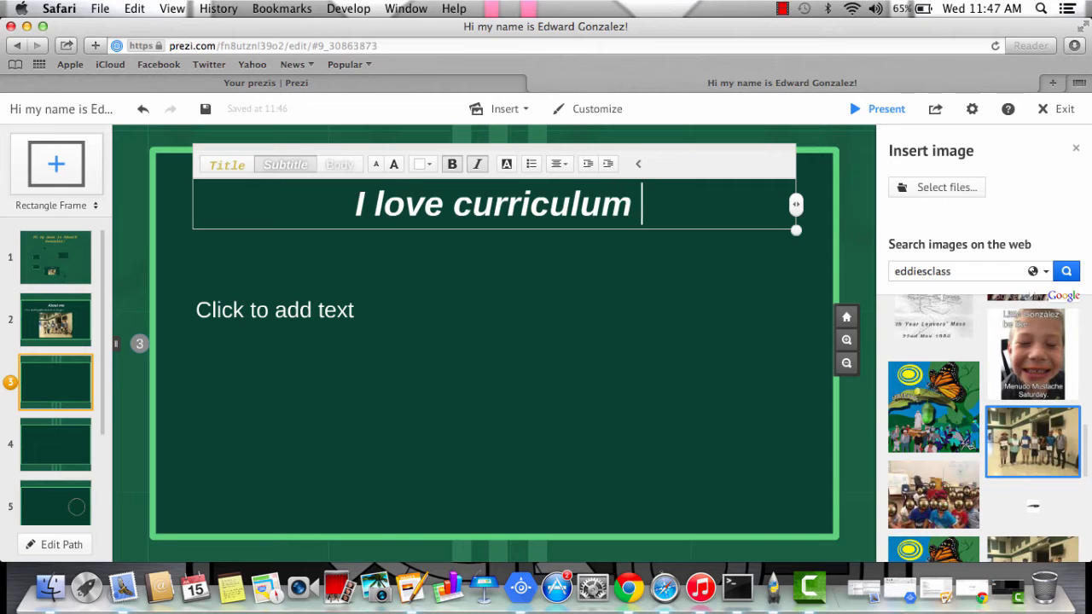
text(design!)
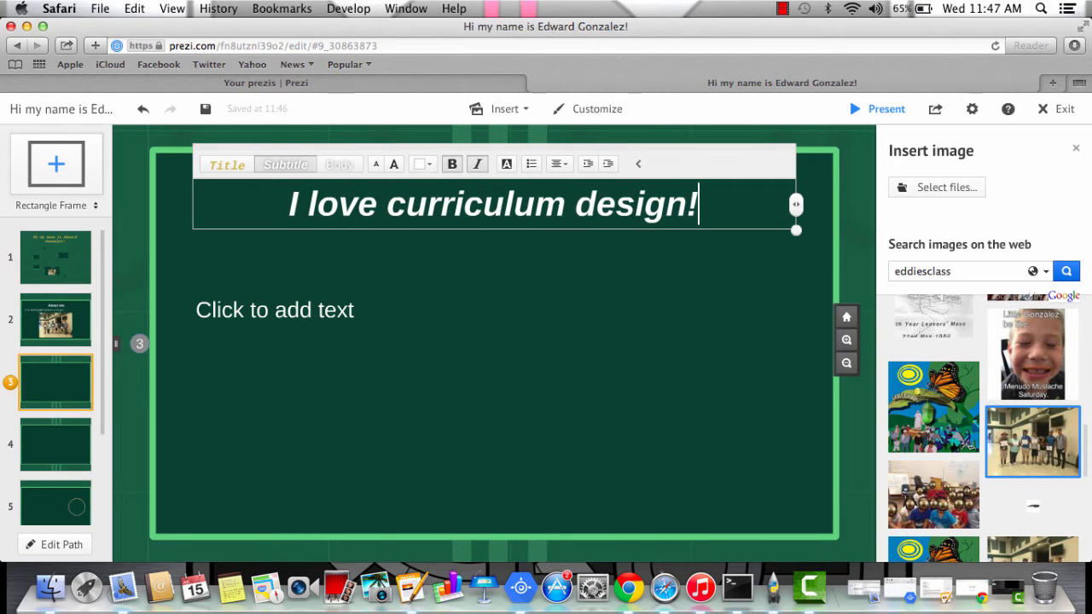
Step: Move frame 3's body text up beneath the heading and enter "I love creating curriculum for all grade levels. blah blah blah blah"
click(247, 315)
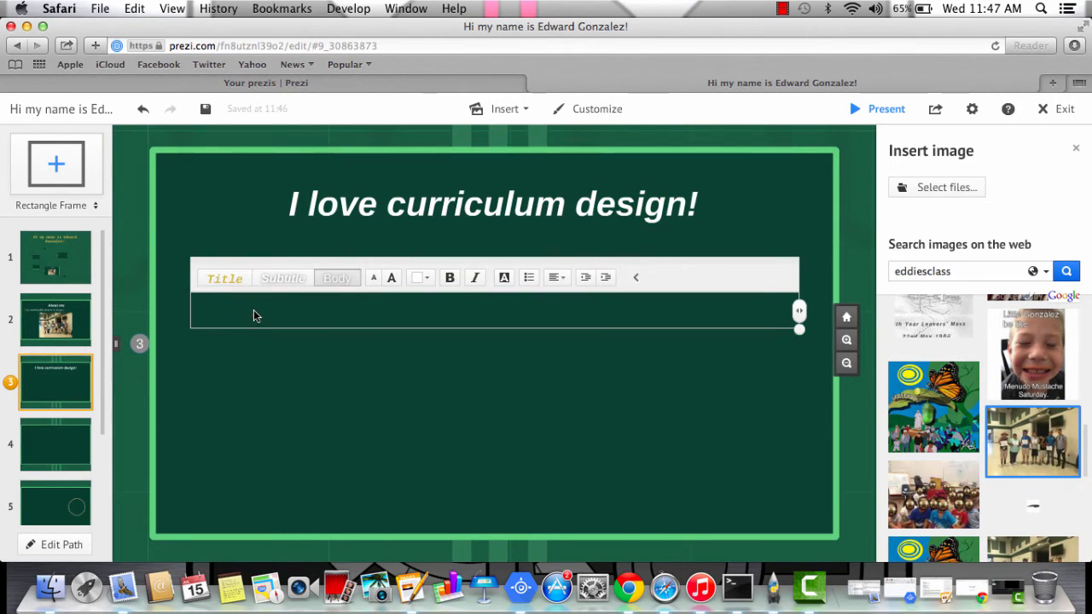
click(246, 339)
drag(224, 309, 209, 269)
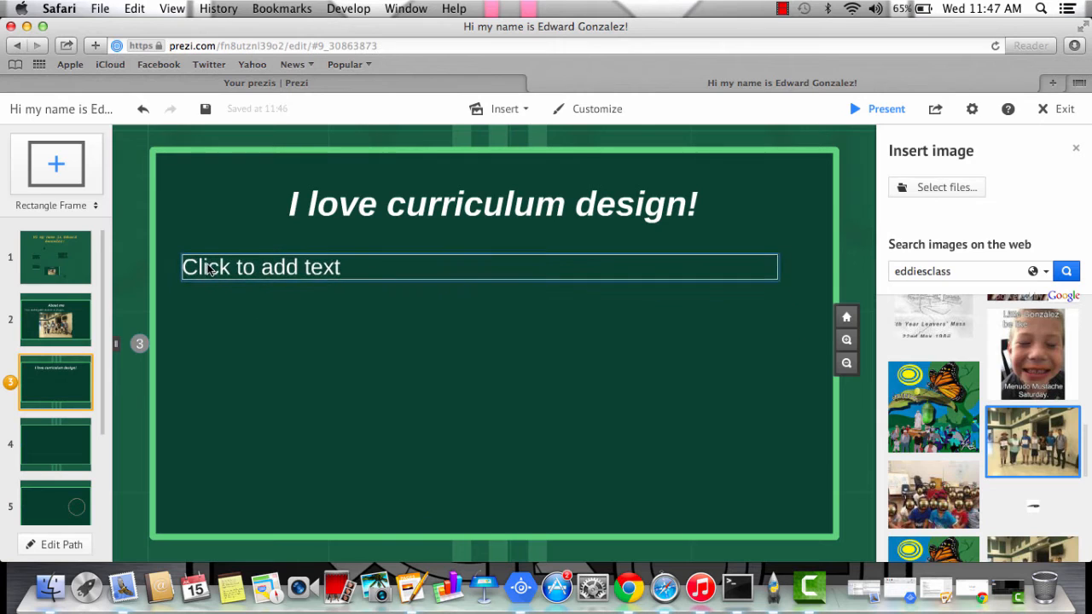
click(306, 270)
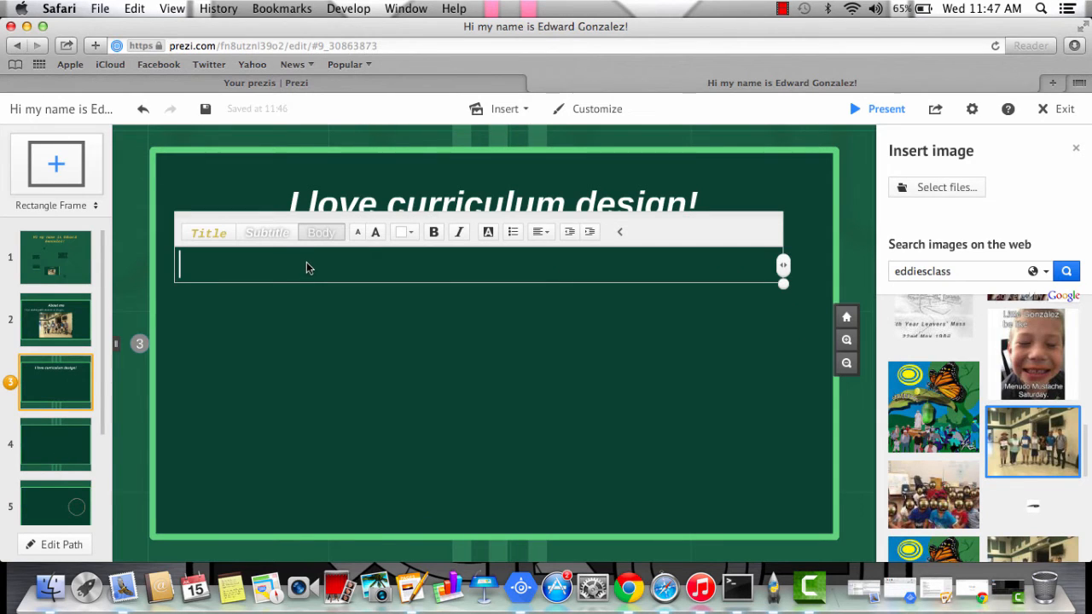
text(I love cre)
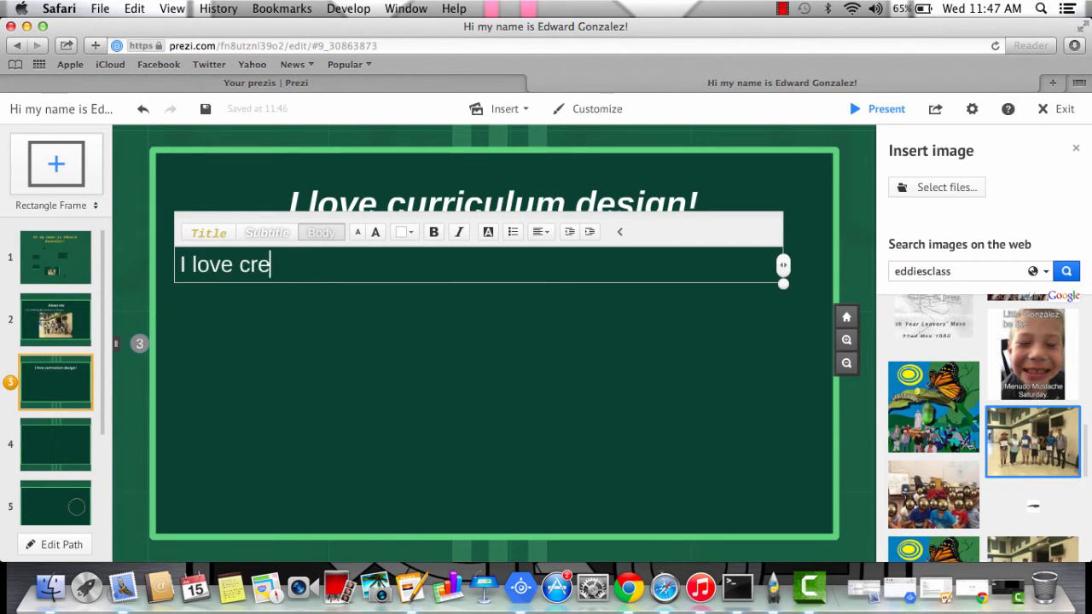
text(ating curricul)
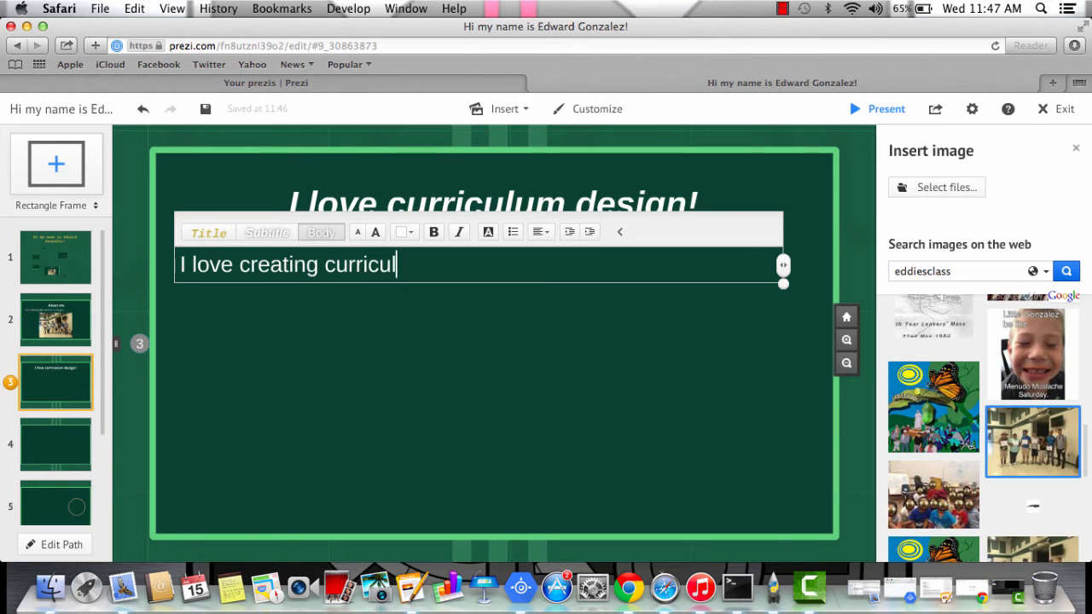
text(um for all gra)
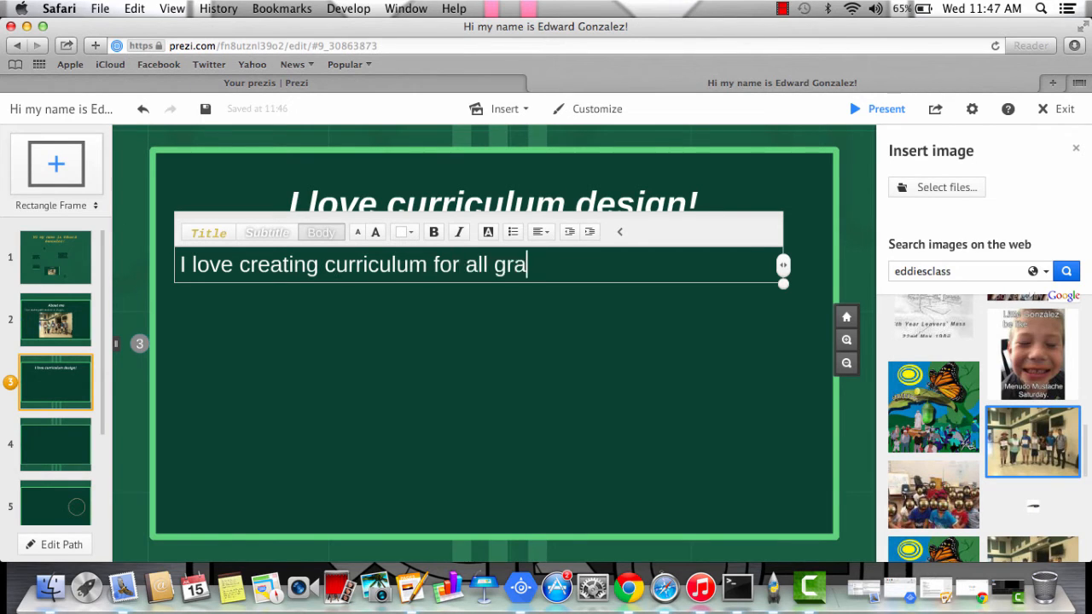
text(de levels. I)
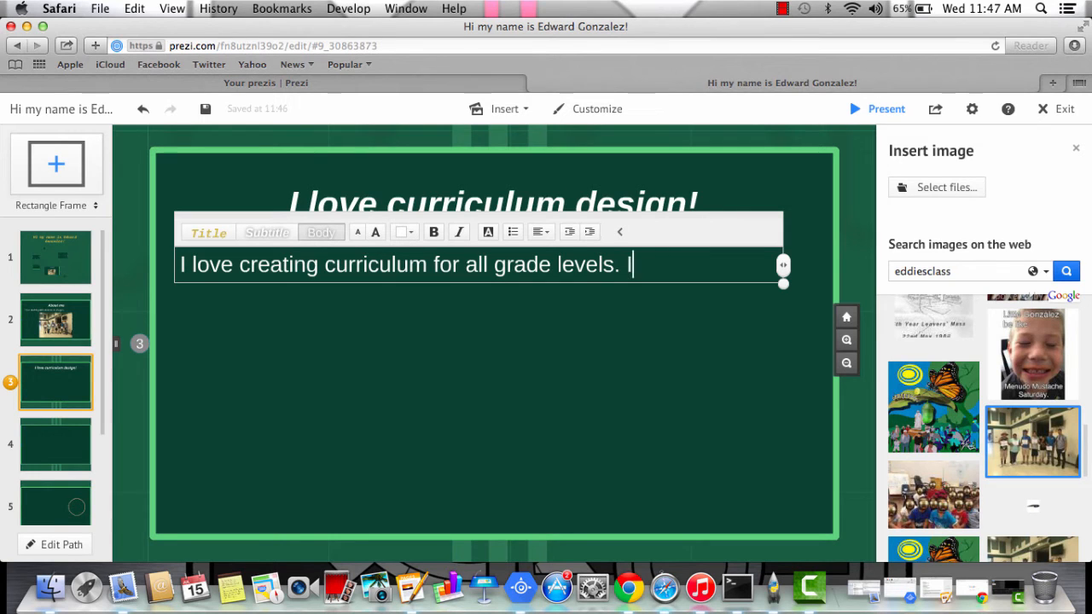
key(BackSpace)
text(blah blah )
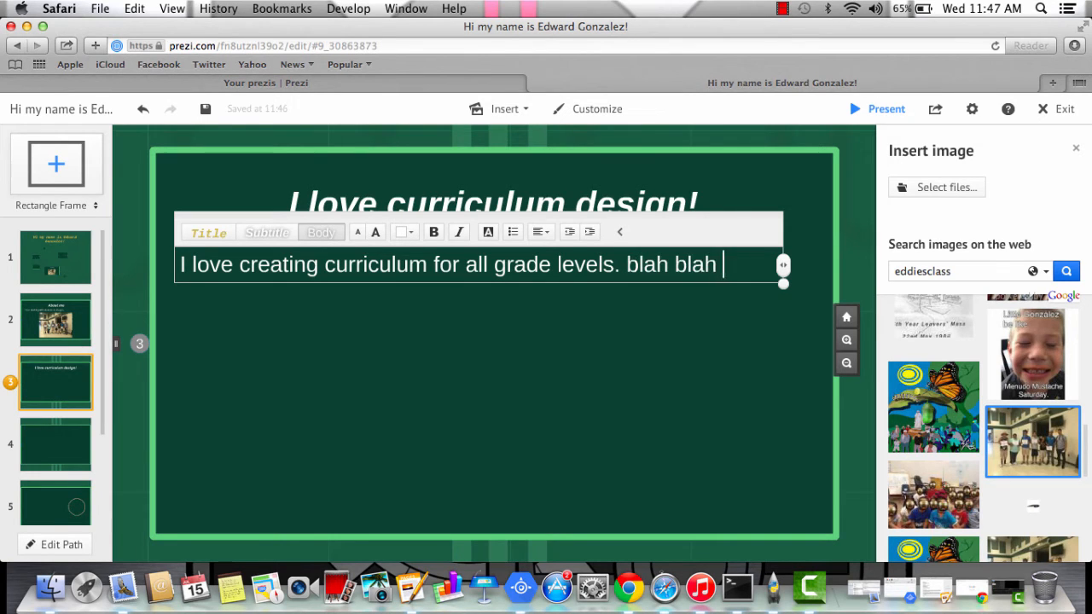
text(blah blah)
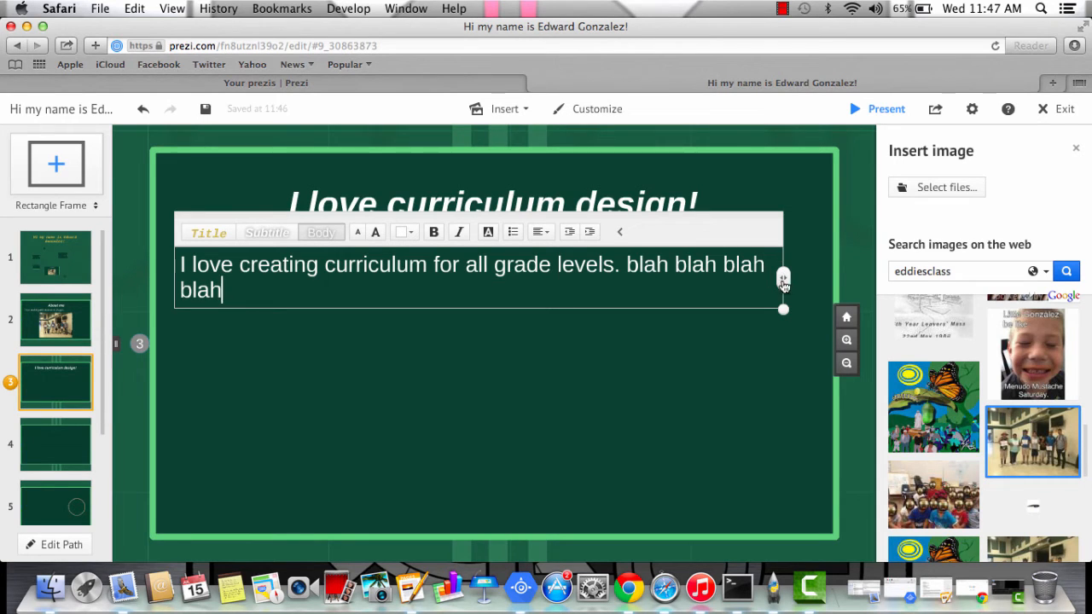
Step: Narrow frame 3's body text box so the text wraps onto three lines in the left part of the frame
drag(784, 279, 598, 324)
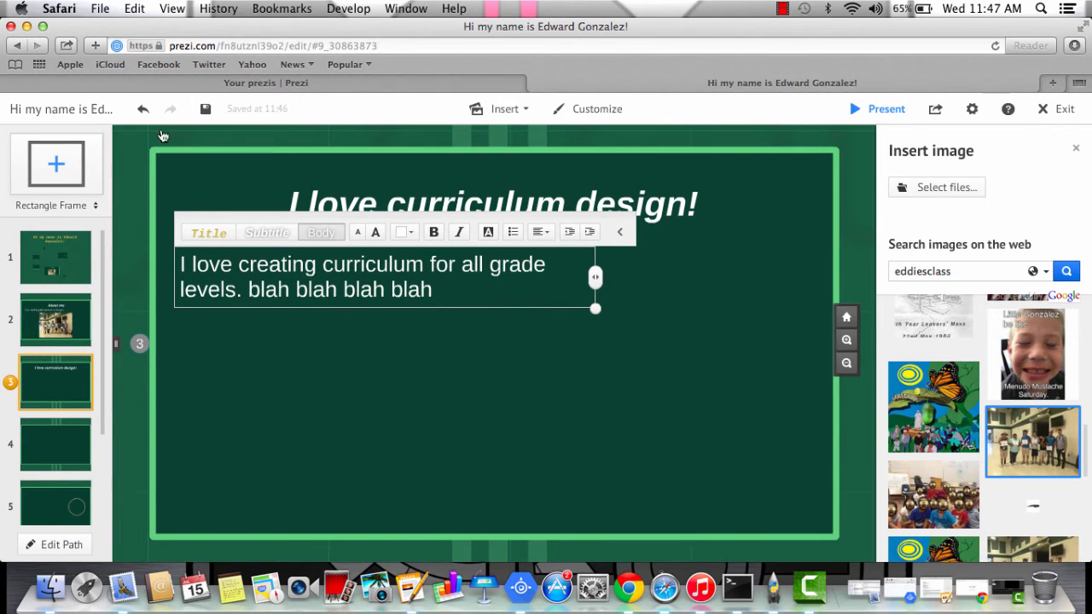
click(144, 109)
click(170, 111)
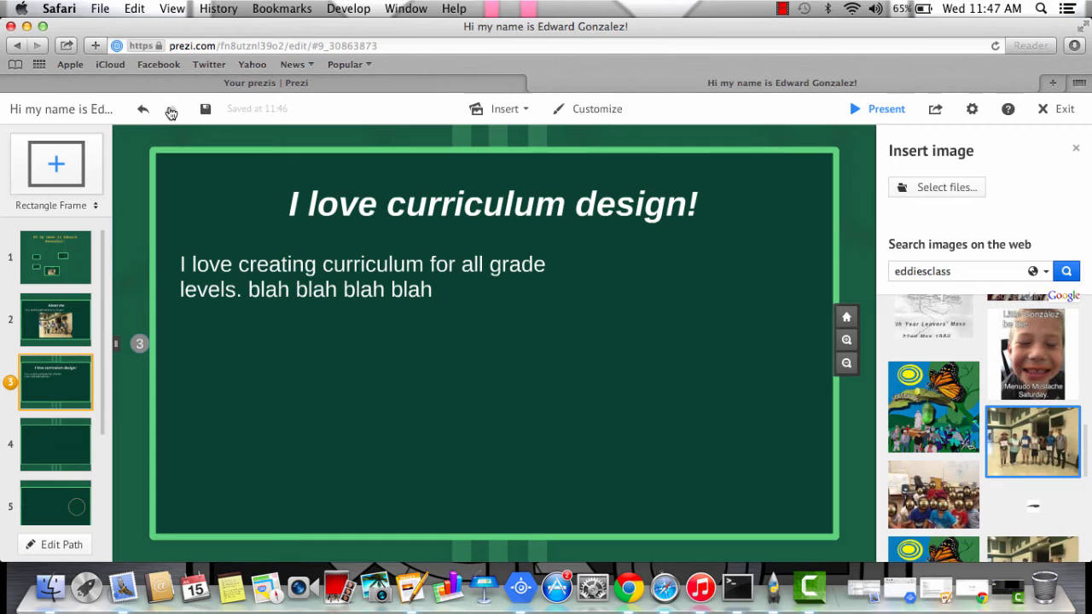
click(352, 274)
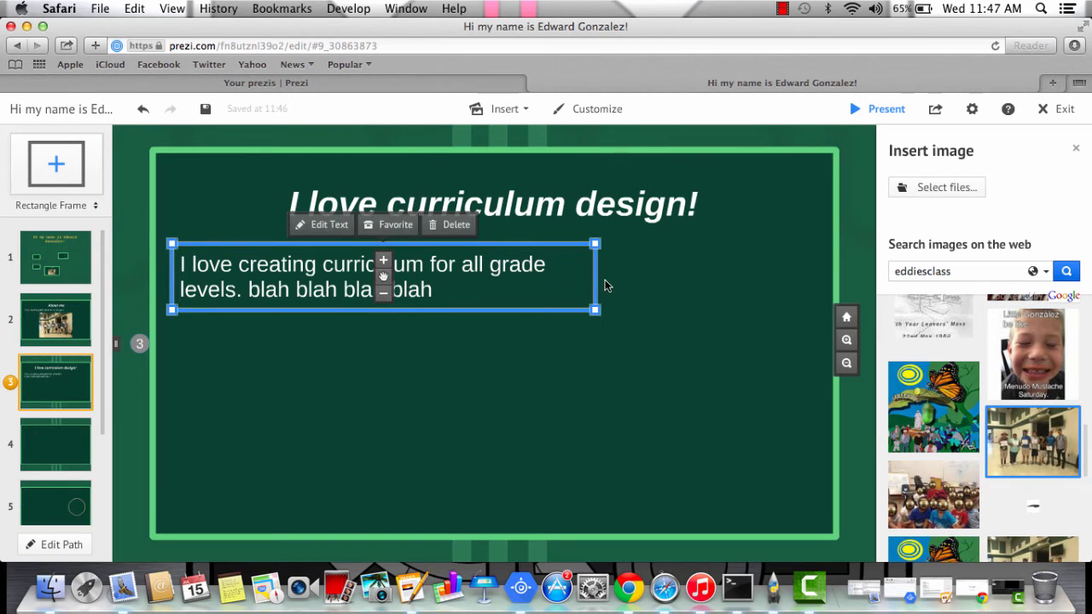
click(519, 268)
drag(596, 283, 444, 286)
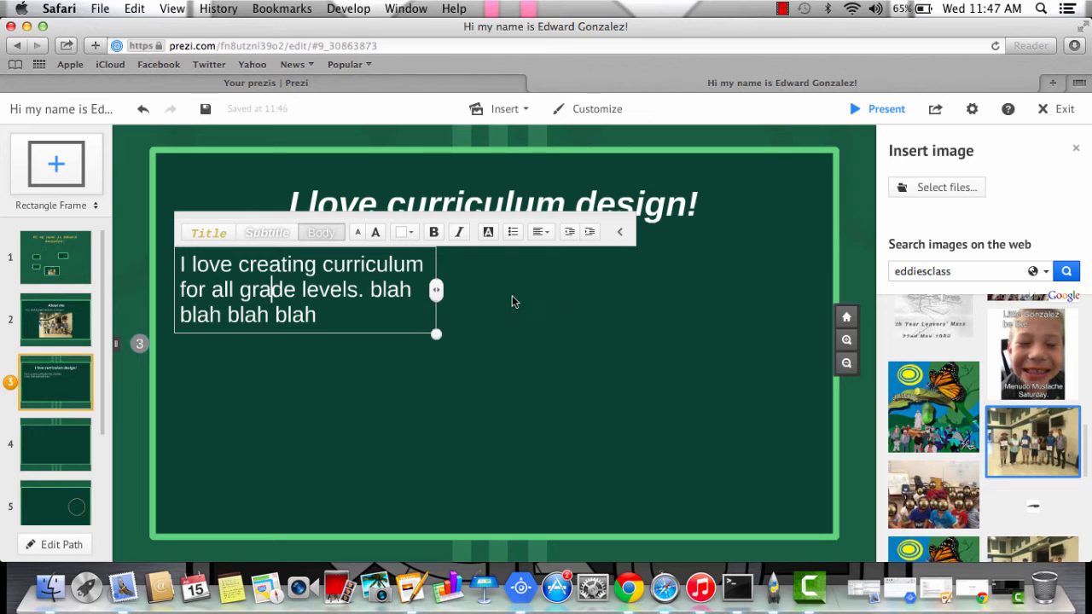
click(560, 303)
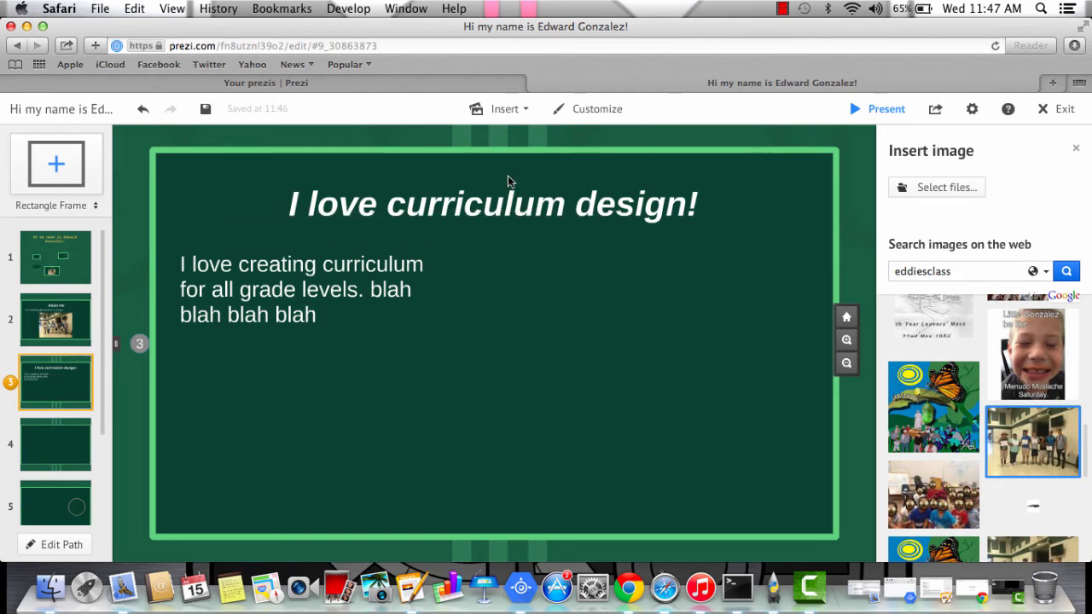
Step: Start a YouTube video insert for frame 3 and open the "Curriculum Trends and Issues" video from eddiesclass.com on YouTube
click(506, 109)
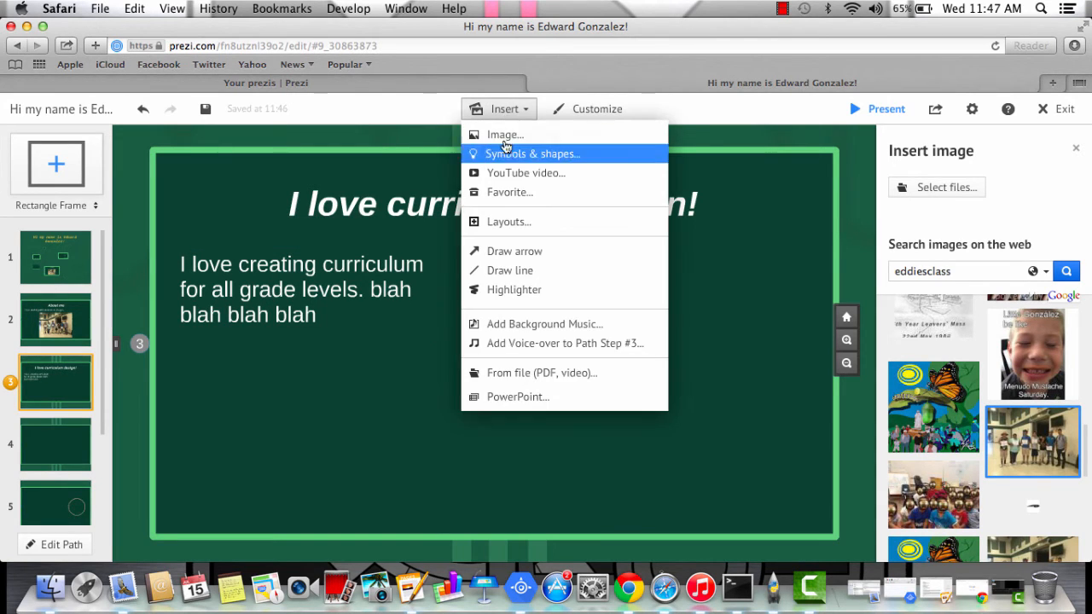
click(515, 172)
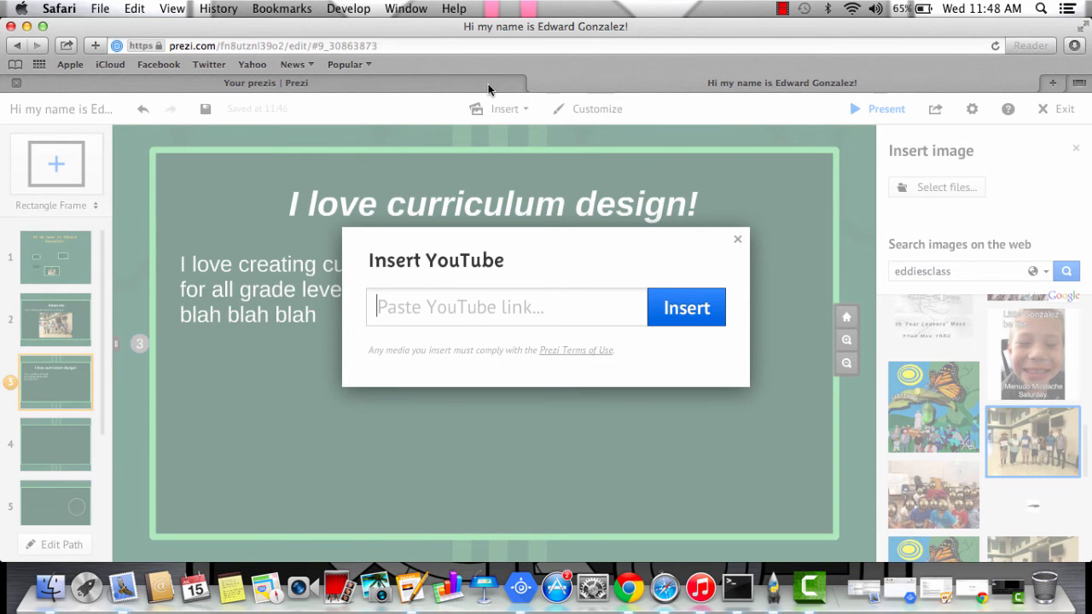
key(super+t)
text(eddies)
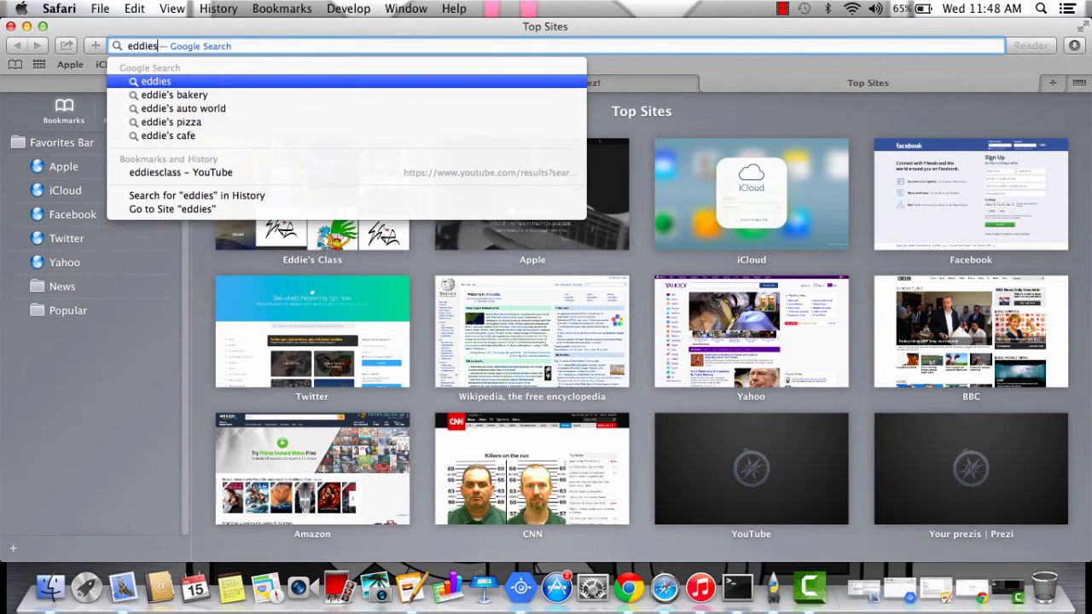
text(class.com)
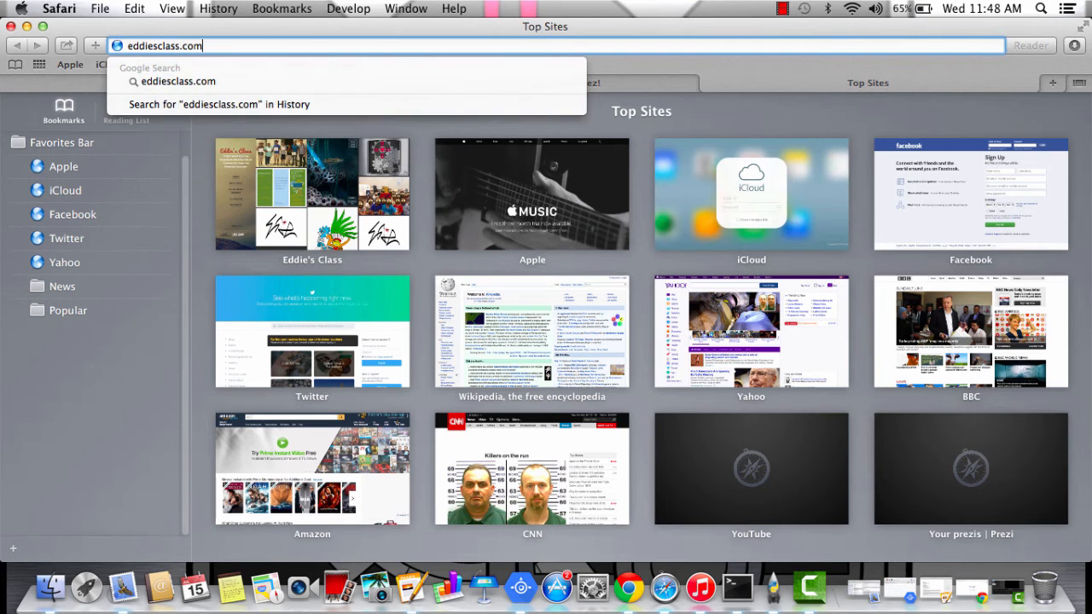
key(Return)
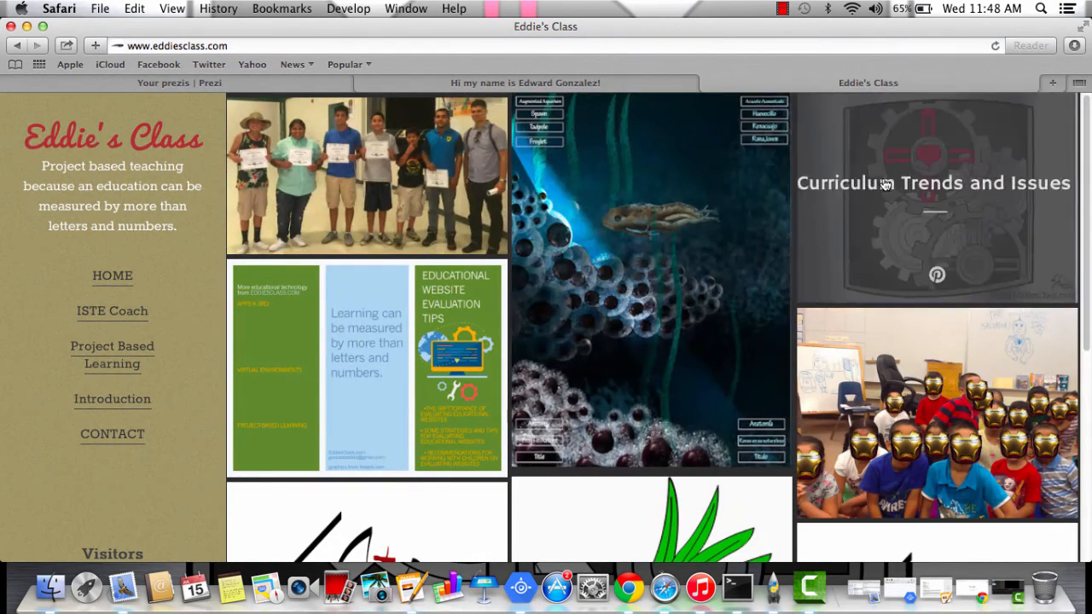
click(906, 197)
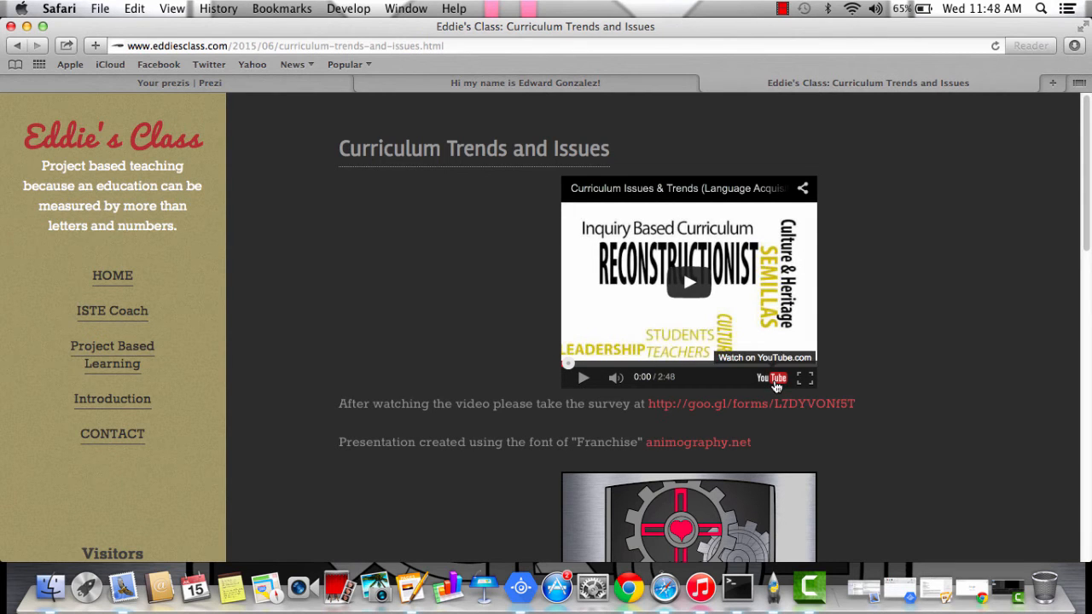
click(773, 379)
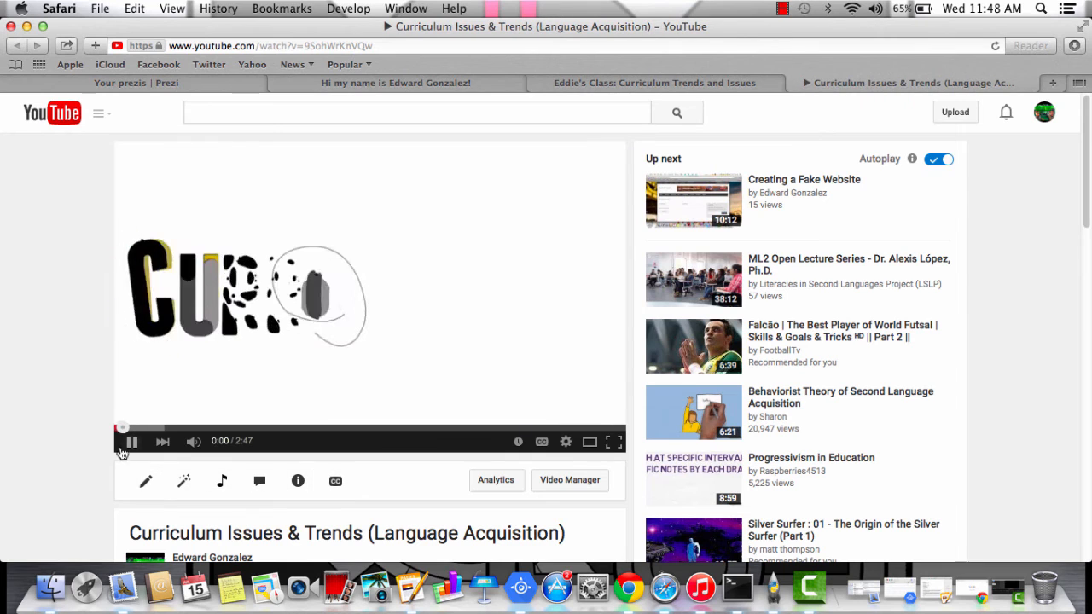
Step: Pause the "Curriculum Issues & Trends (Language Acquisition)" video and copy its web address
click(128, 444)
click(425, 46)
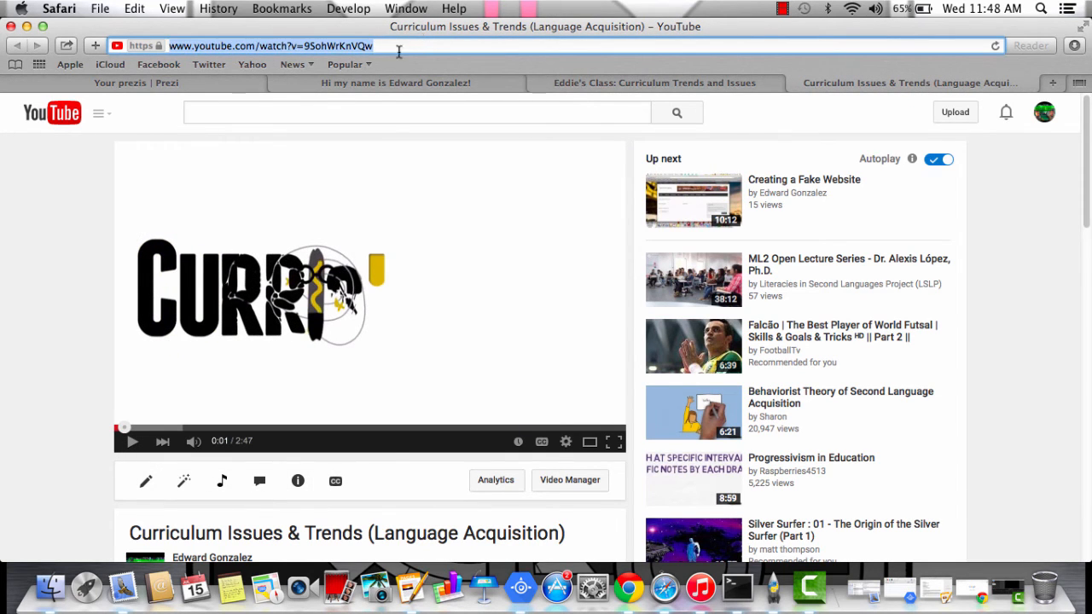
right_click(395, 53)
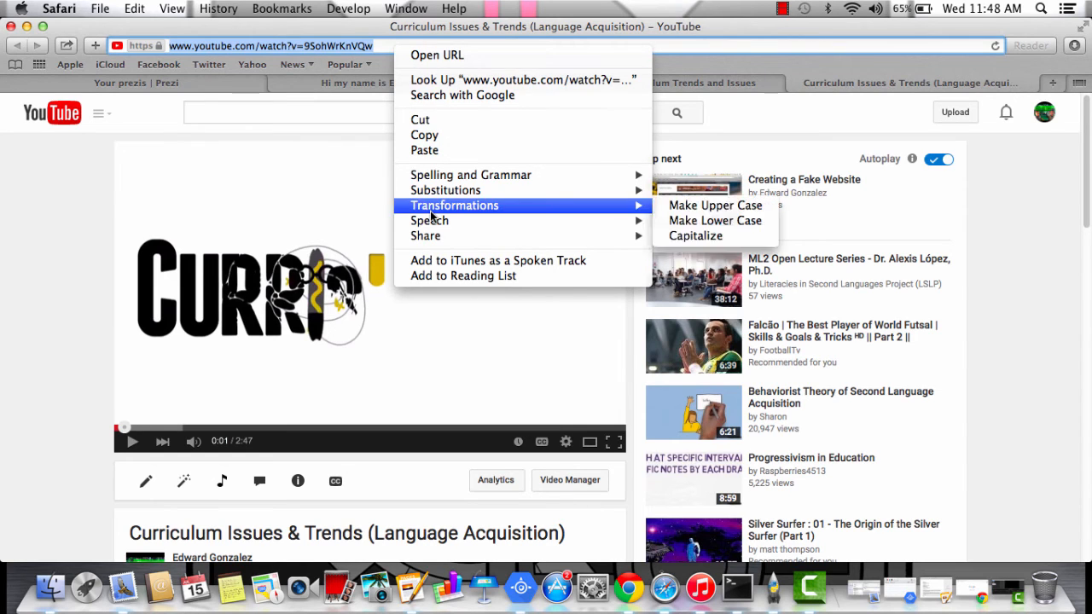
click(446, 136)
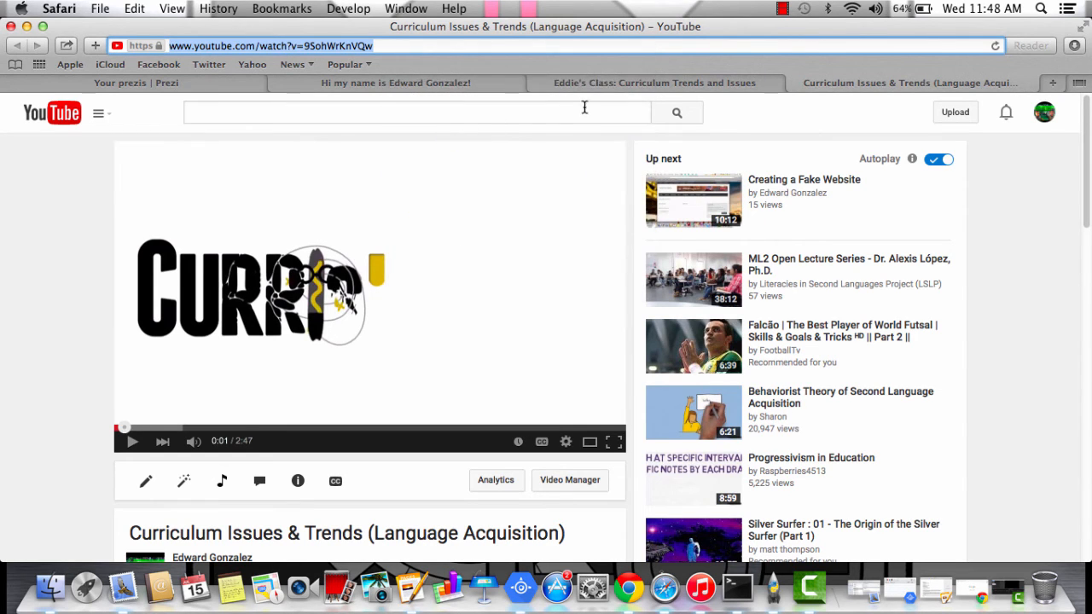
Step: Return to the prezi and insert the YouTube video into frame 3 using the copied link
click(298, 84)
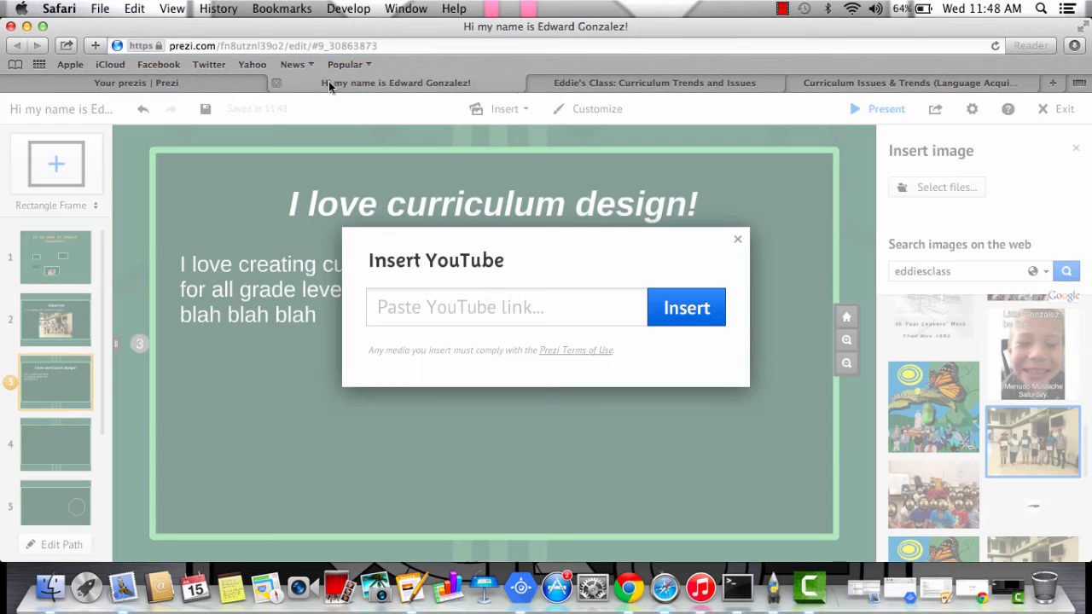
right_click(473, 308)
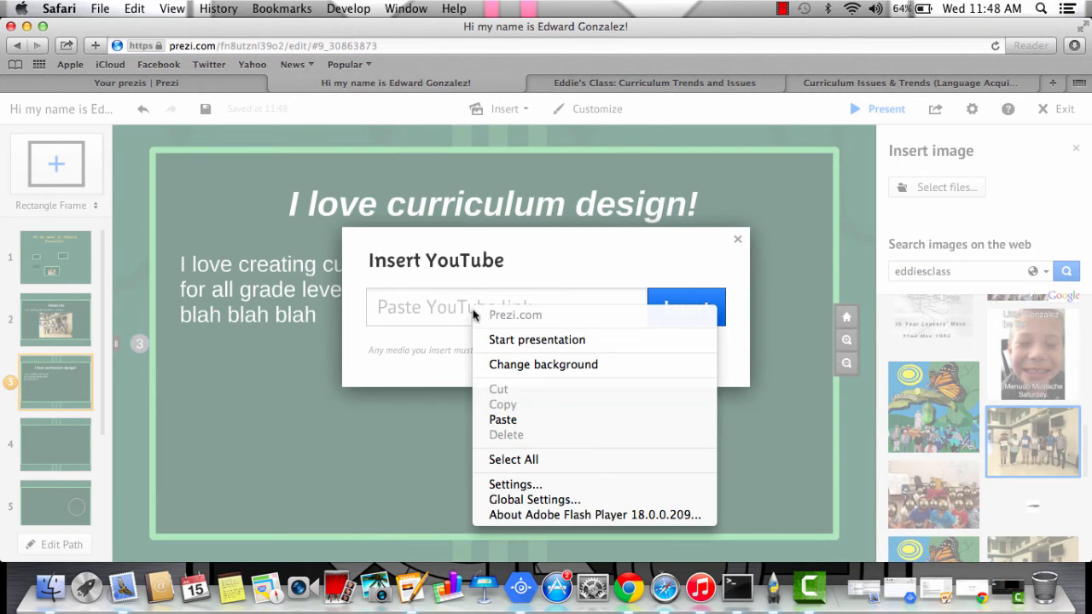
click(522, 421)
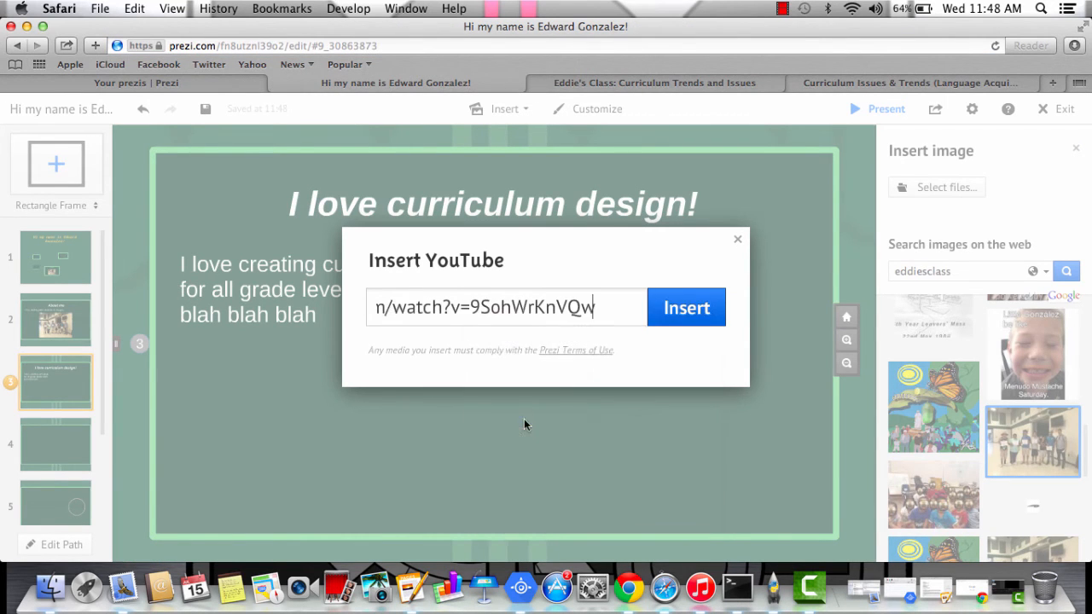
click(671, 309)
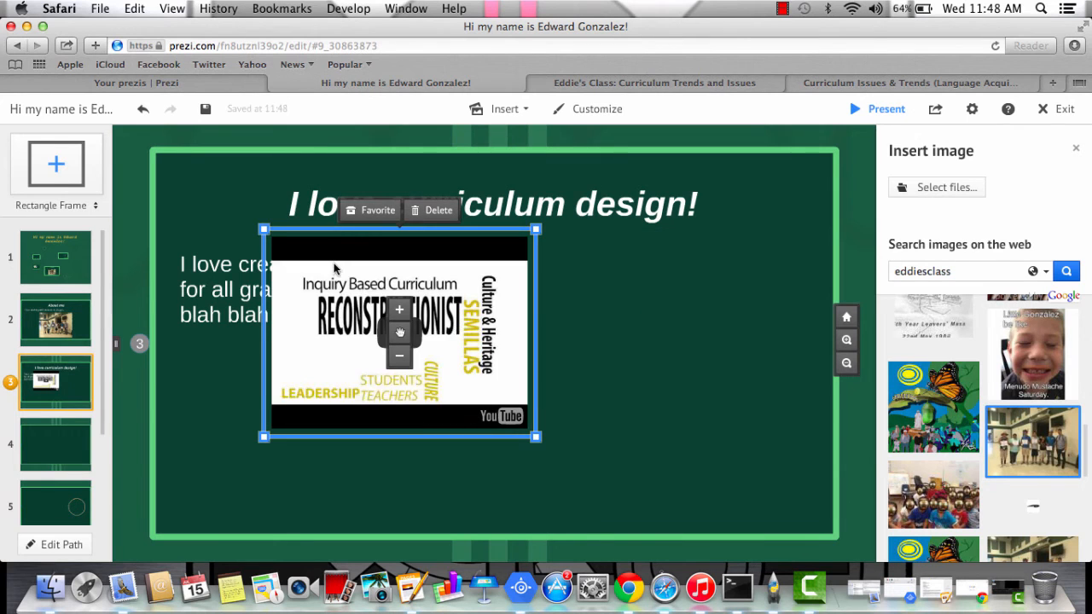
Step: Move the video to the right half of frame 3 beside the body text and enlarge it below the heading
drag(334, 269, 539, 270)
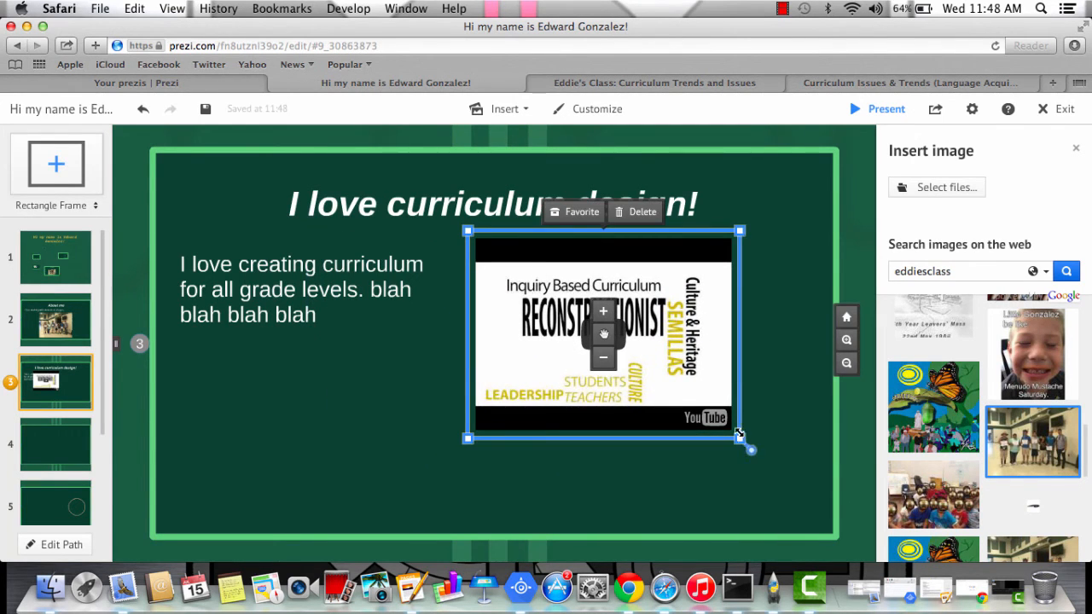
drag(739, 439, 763, 456)
drag(546, 314, 573, 345)
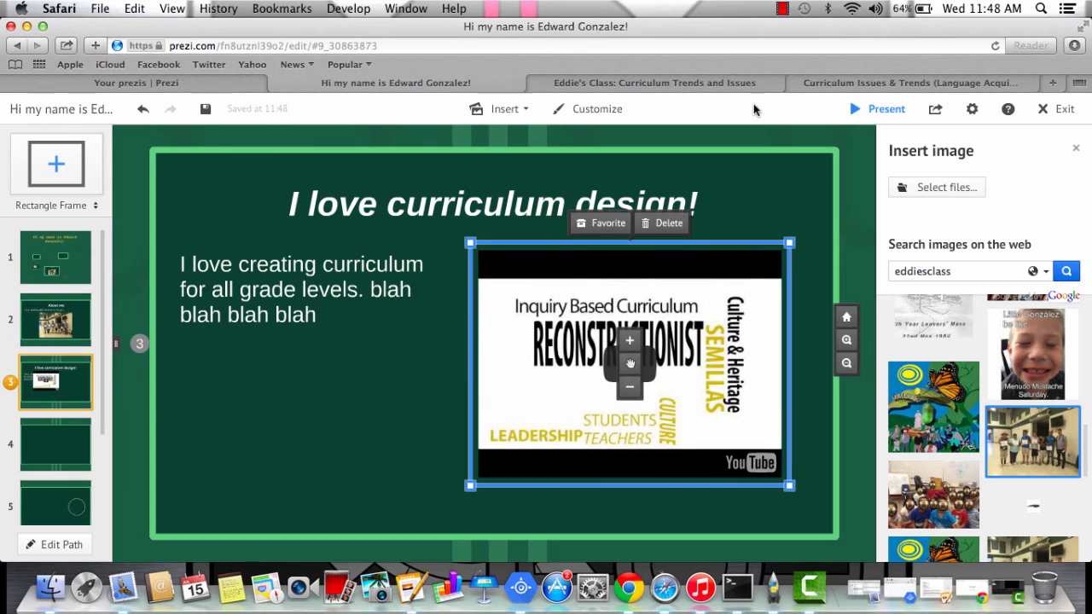
Step: Close the Eddie's Class and YouTube pages, return to the overview in frame 1 and save the prezi
click(536, 82)
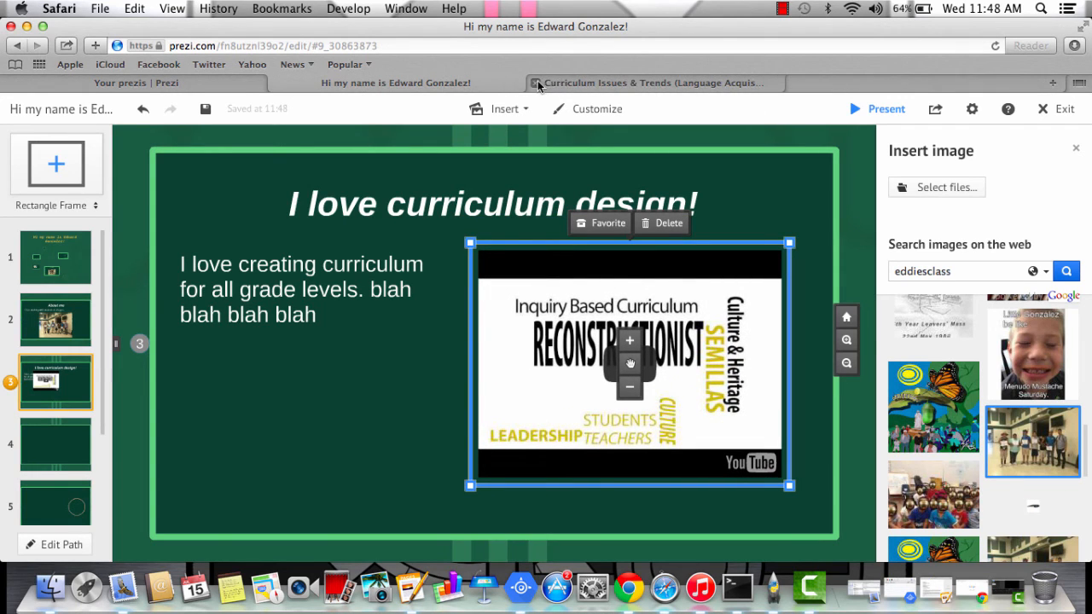
click(536, 82)
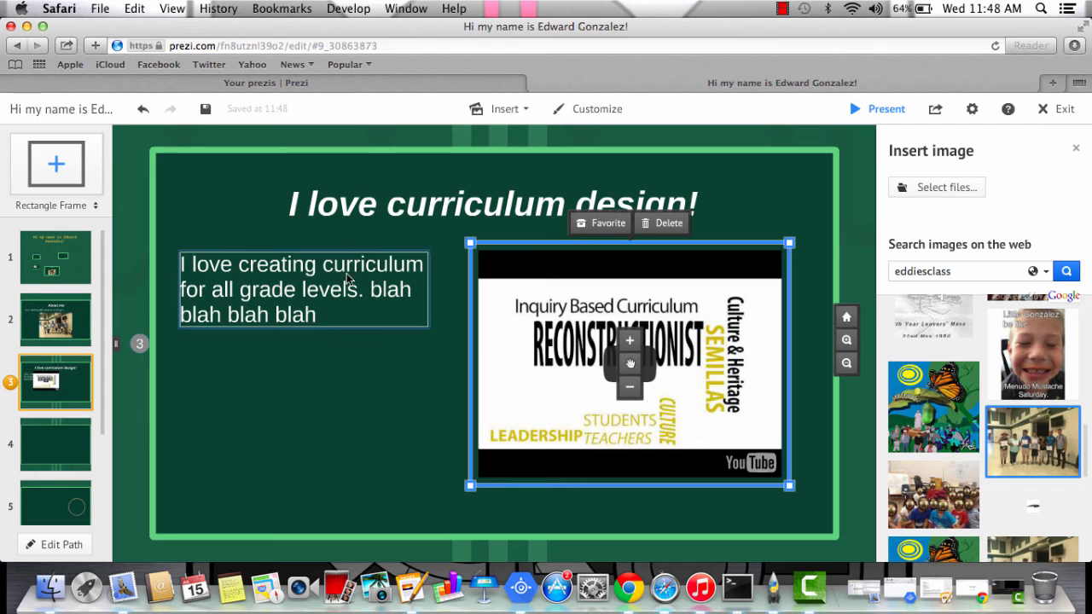
click(55, 257)
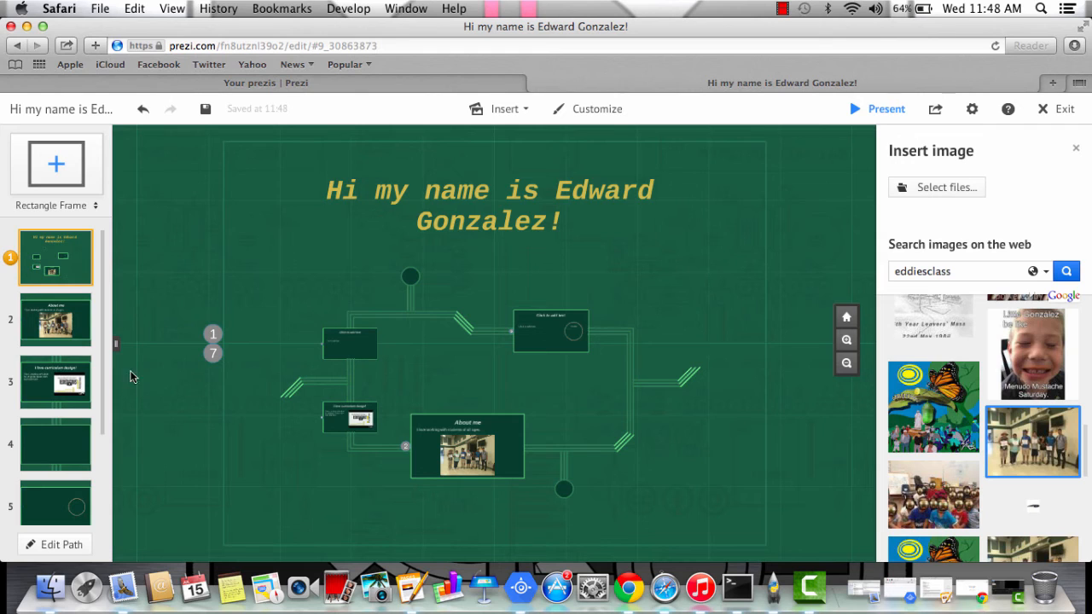
click(208, 110)
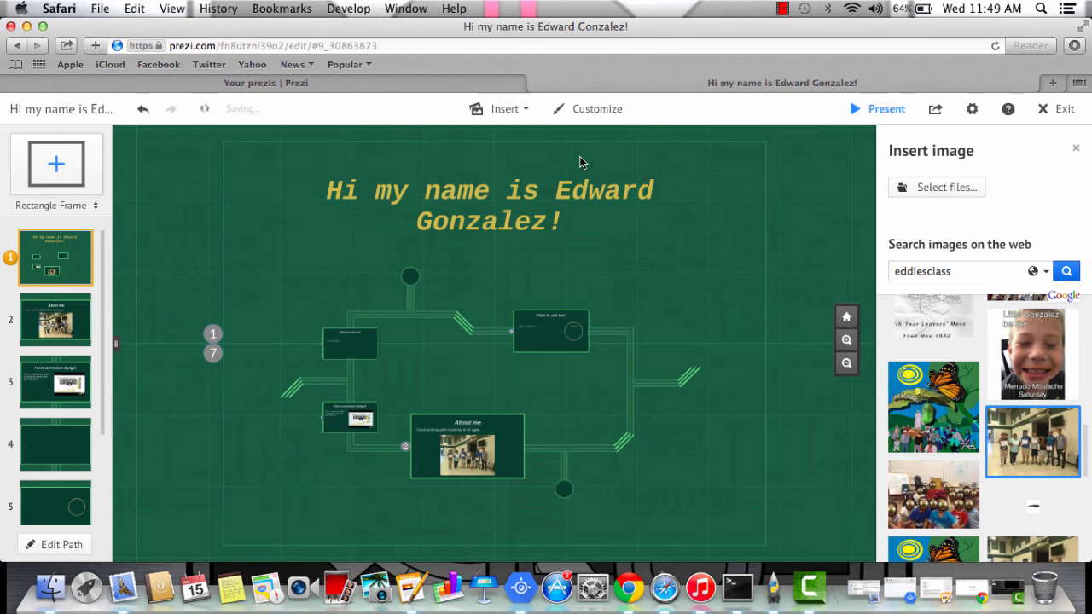
Step: Present the prezi in full screen with keyboard controls allowed, advance to the curriculum design frame and exit the presentation
click(872, 112)
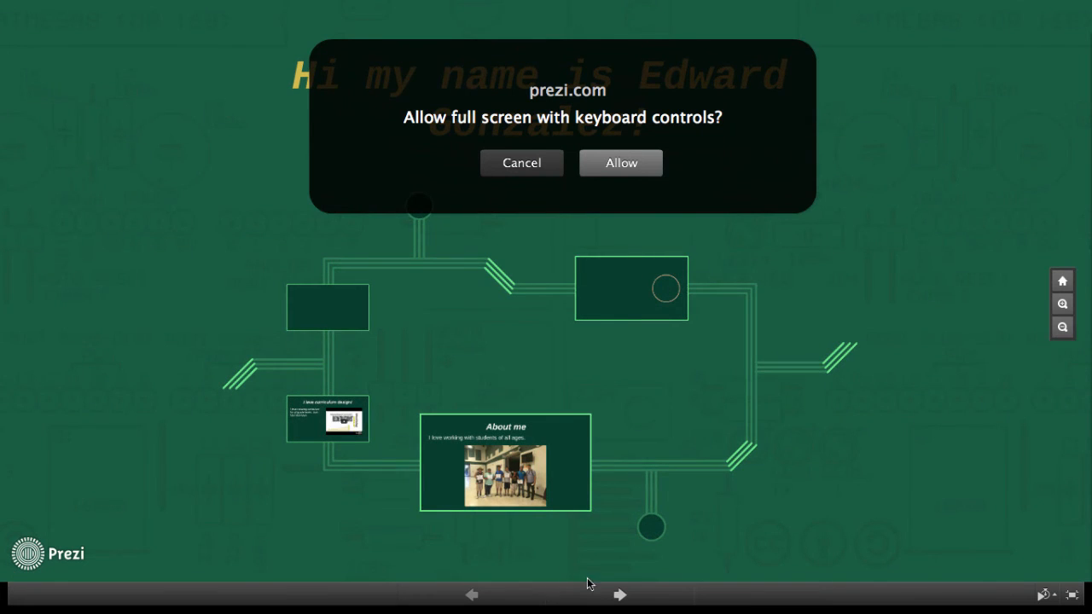
click(632, 163)
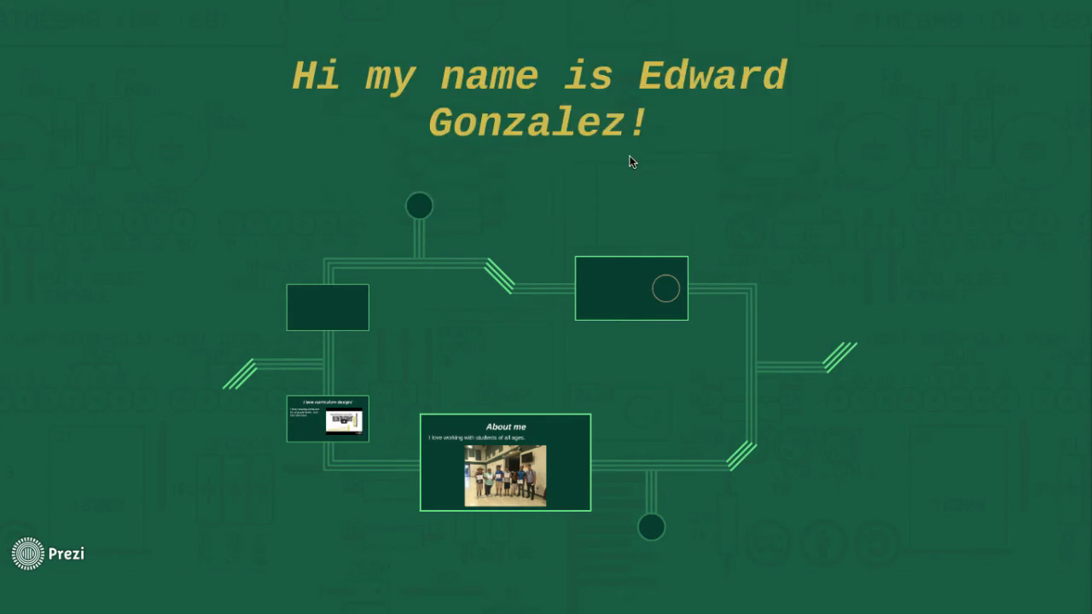
click(594, 444)
key(Right)
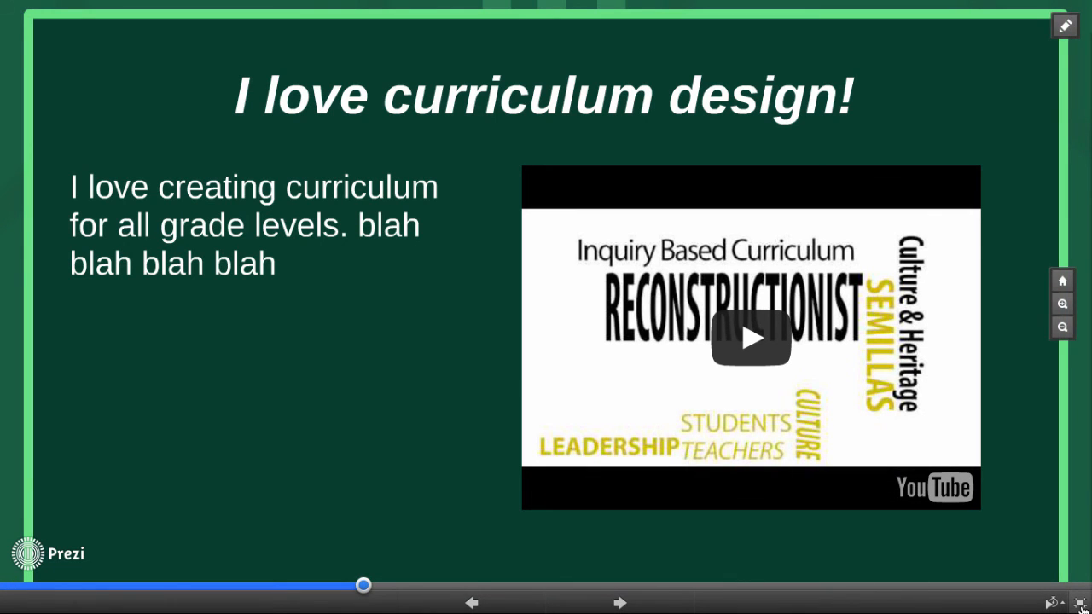
click(1081, 606)
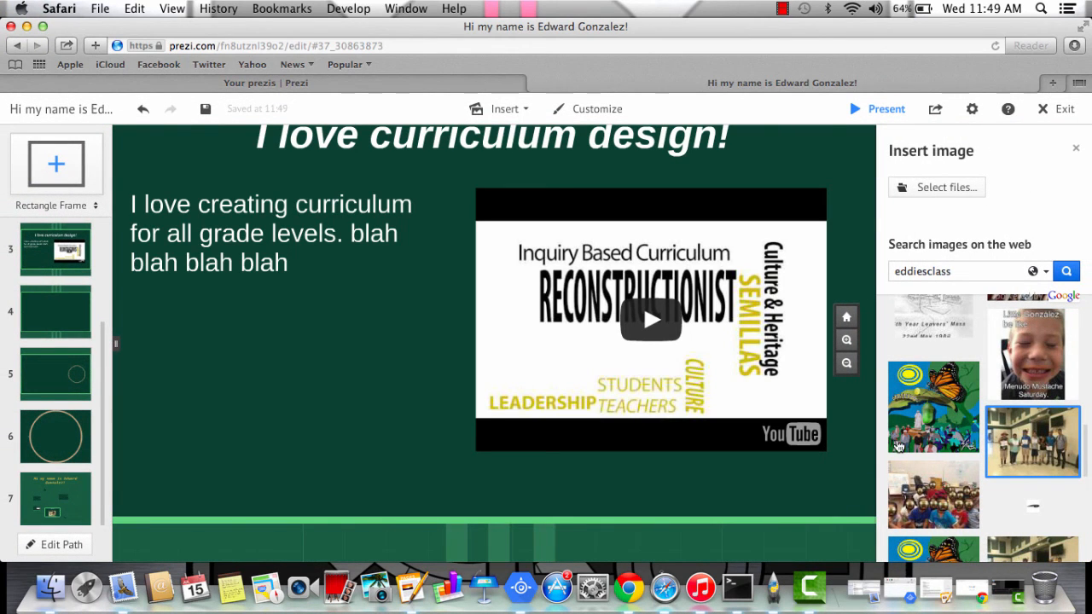